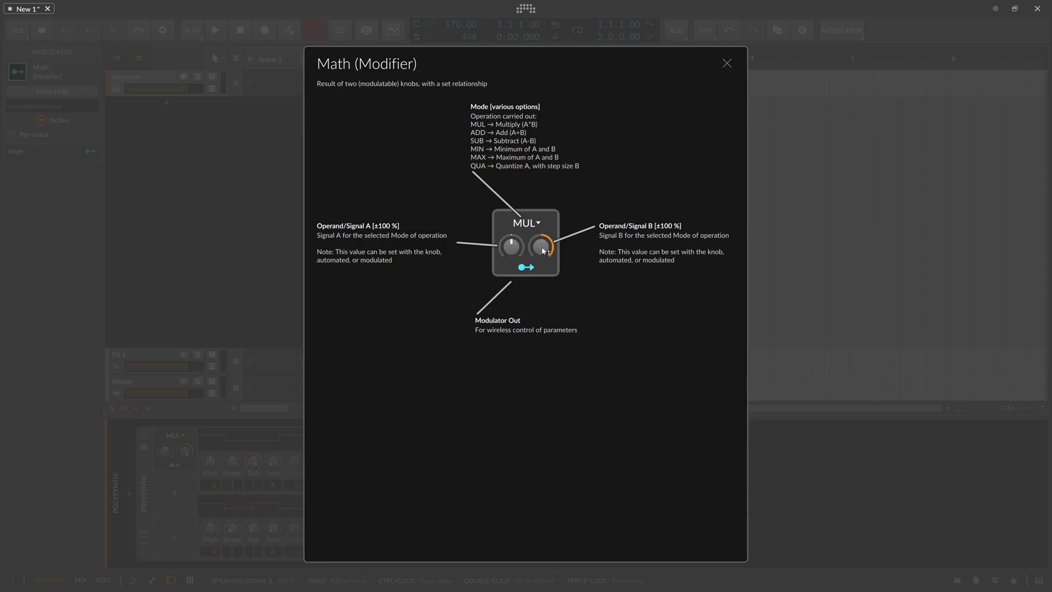
# Close the Math modifier's help view and move the Math modulator to the middle slot of the second modulator column.
pyautogui.click(536, 226)
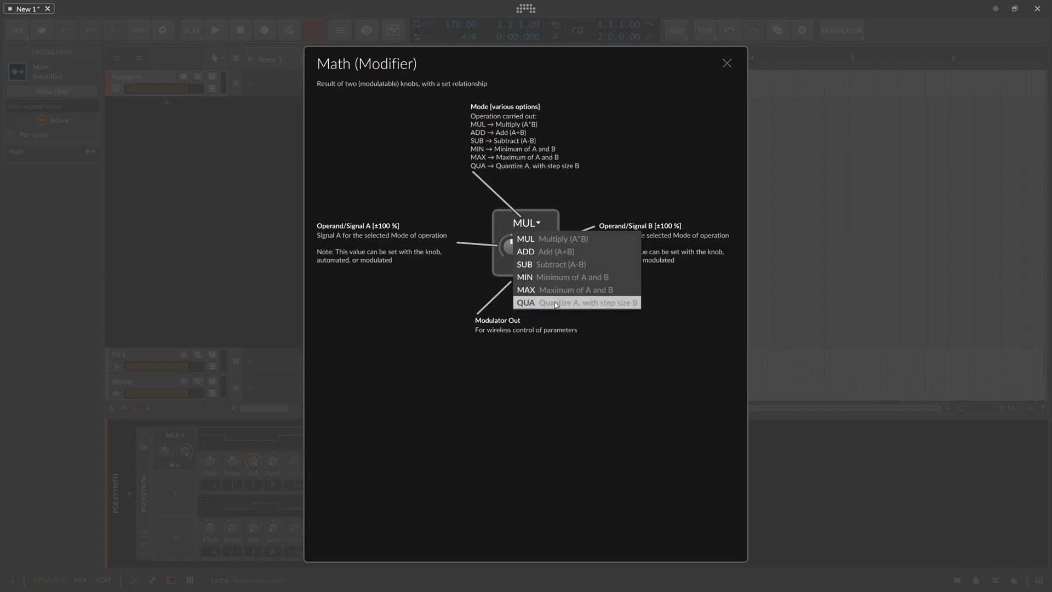
pyautogui.click(456, 216)
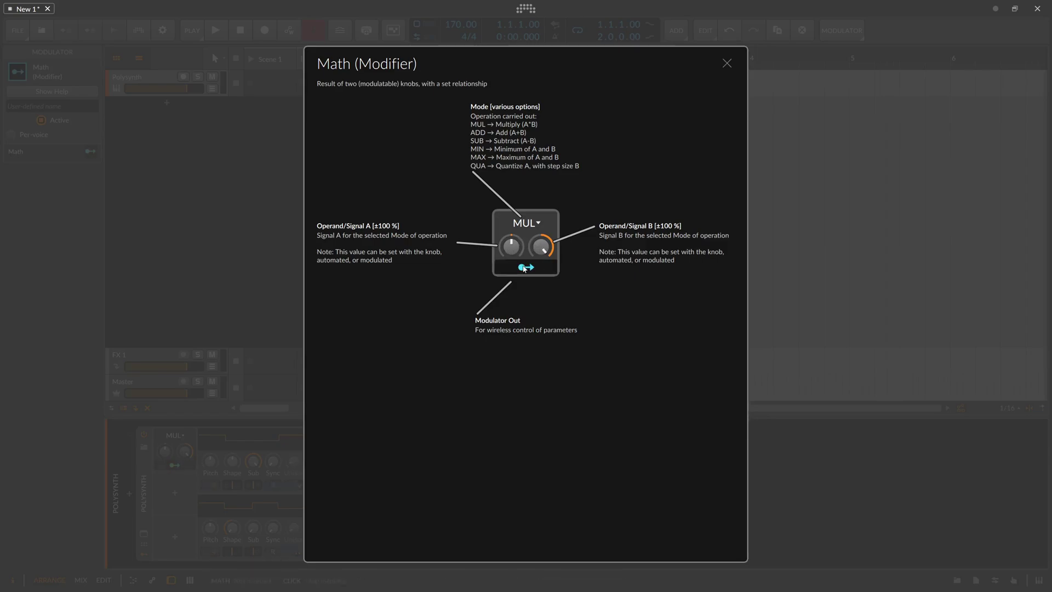
pyautogui.click(727, 64)
pyautogui.moveTo(175, 457); pyautogui.dragTo(219, 492)
# Add a Macro modulator in Polysynth's first modulator slot and rename it A.
pyautogui.click(176, 450)
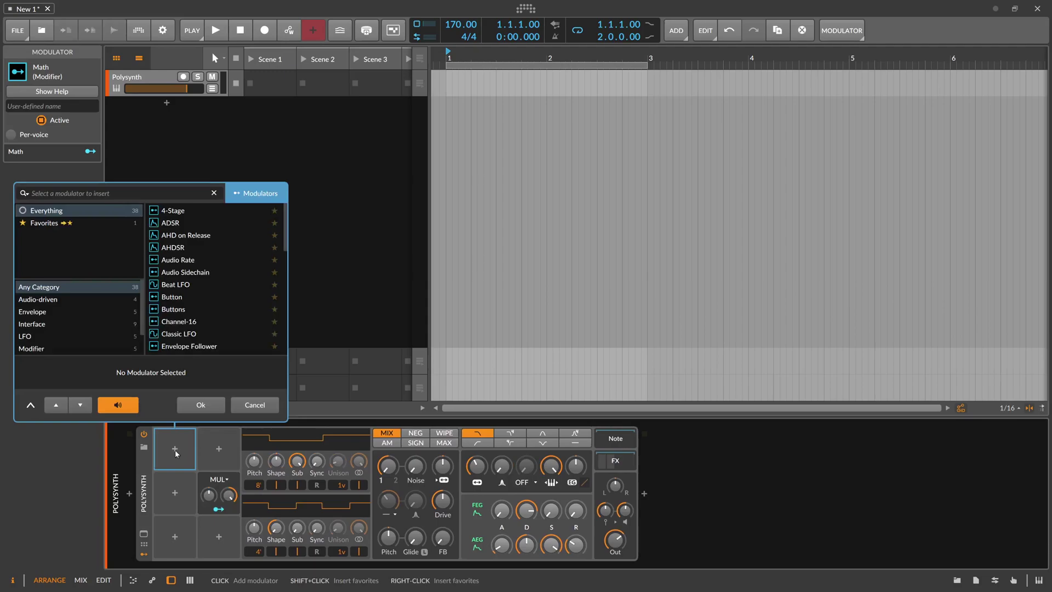
pyautogui.write('macro')
pyautogui.press('Down')
pyautogui.press('Down')
pyautogui.press('Return')
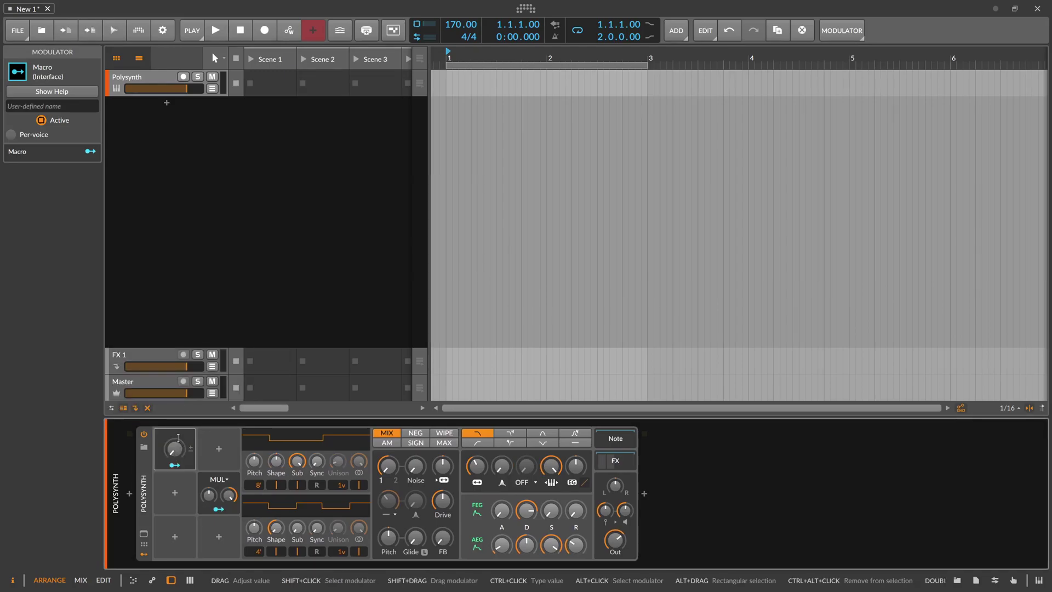
pyautogui.doubleClick(178, 437)
pyautogui.write('A')
pyautogui.press('Return')
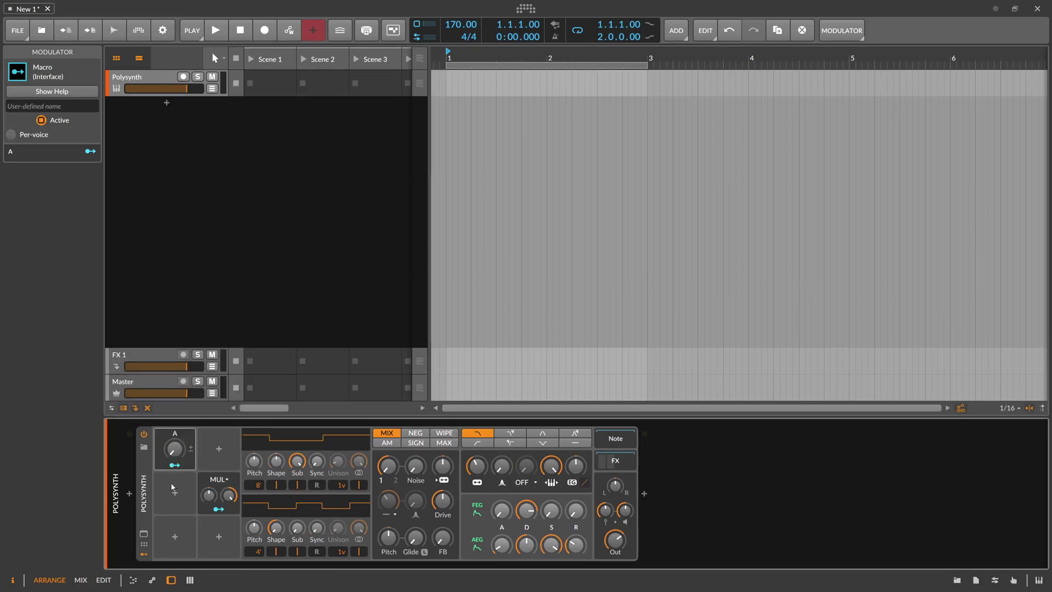
# Add another Macro modulator in the slot below macro A and rename it B.
pyautogui.click(175, 492)
pyautogui.write('macro')
pyautogui.press('Down')
pyautogui.press('Down')
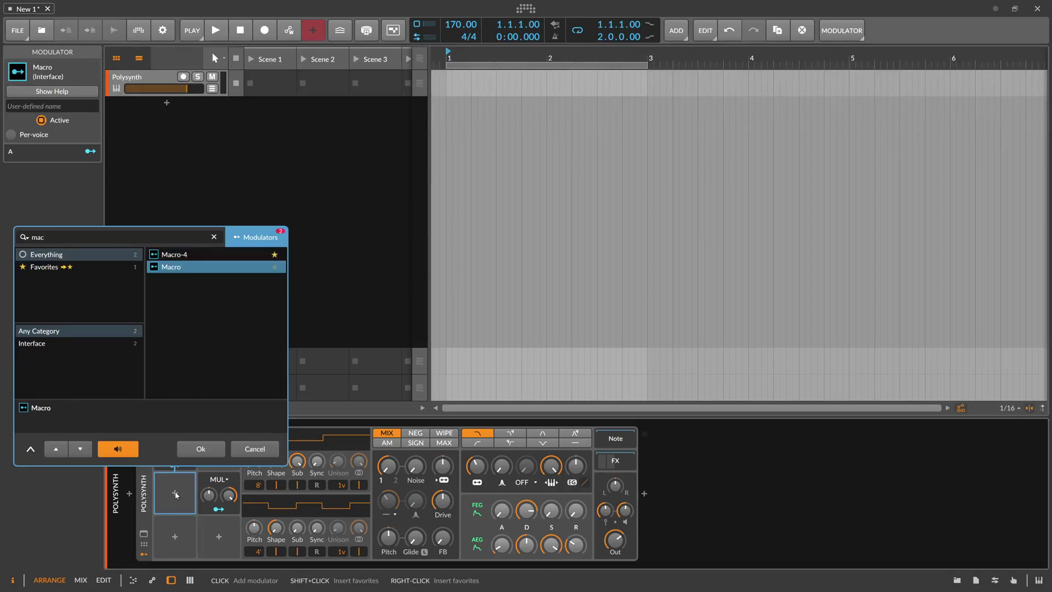
pyautogui.press('Return')
pyautogui.write('B')
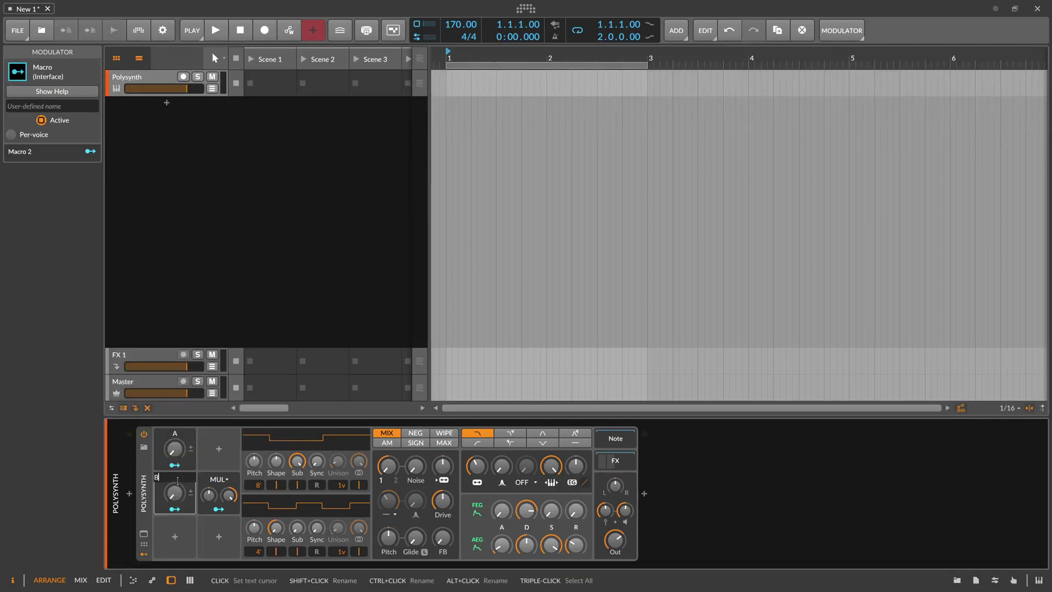
pyautogui.press('Return')
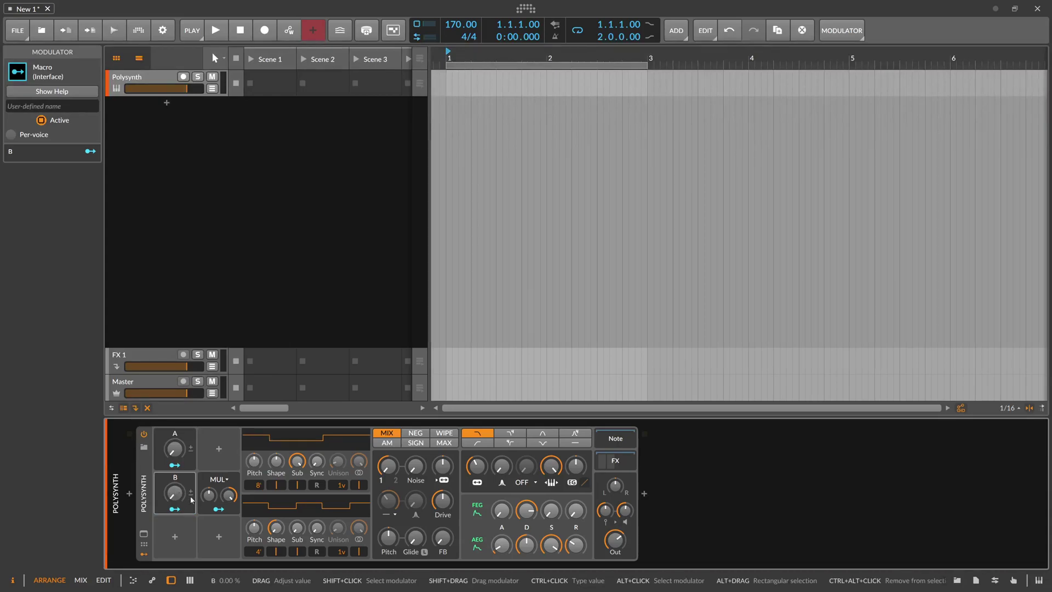
# Bring Math's Operand B knob down to near zero, and map macro B to Operand B and macro A to Operand A.
pyautogui.moveTo(228, 496)
pyautogui.mouseDown()
pyautogui.moveTo(228, 550)
pyautogui.moveTo(232, 498)
pyautogui.mouseUp()
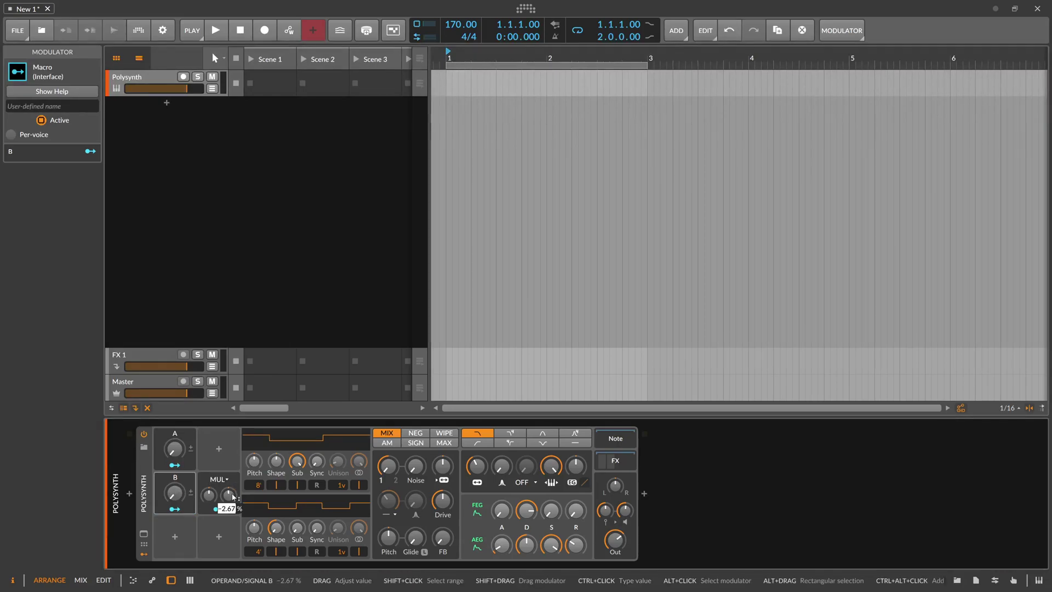
pyautogui.click(174, 509)
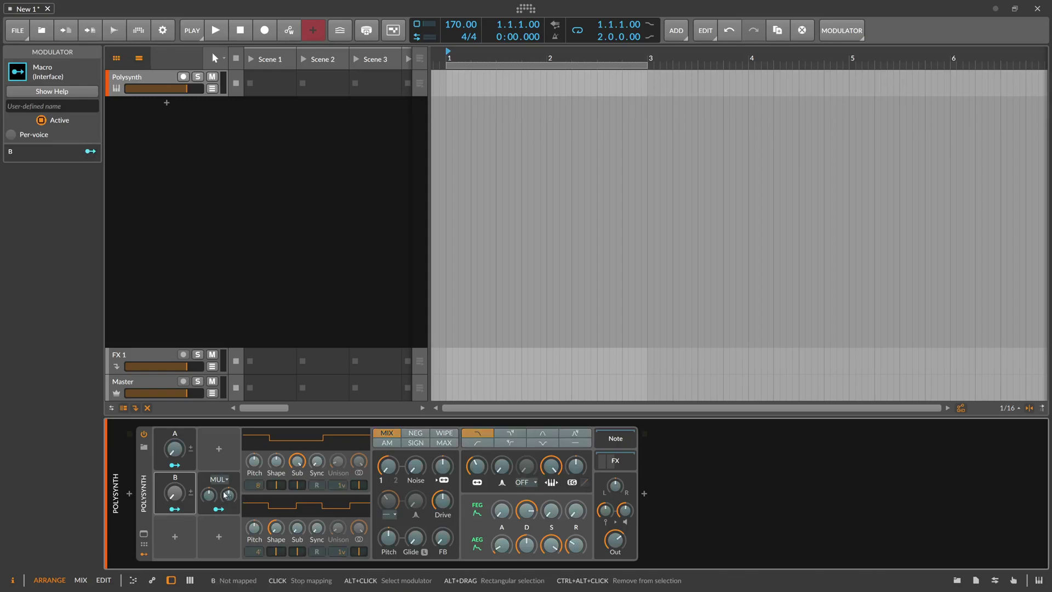
pyautogui.moveTo(229, 495); pyautogui.dragTo(208, 486)
pyautogui.click(176, 465)
# Map the Math modulator's output to Polysynth's filter frequency.
pyautogui.click(217, 509)
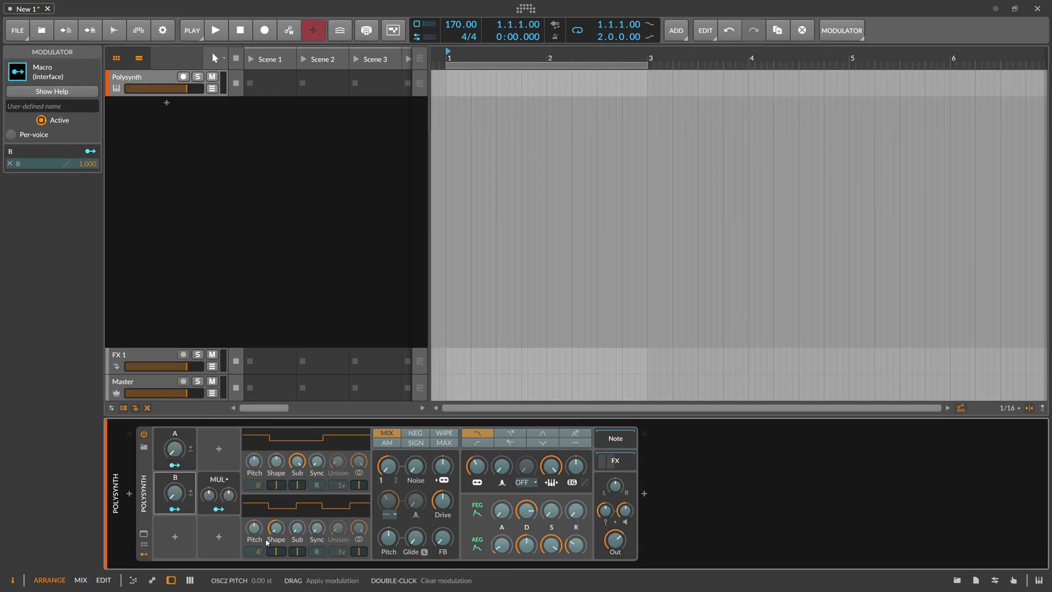
pyautogui.moveTo(477, 466); pyautogui.dragTo(477, 462)
pyautogui.click(229, 511)
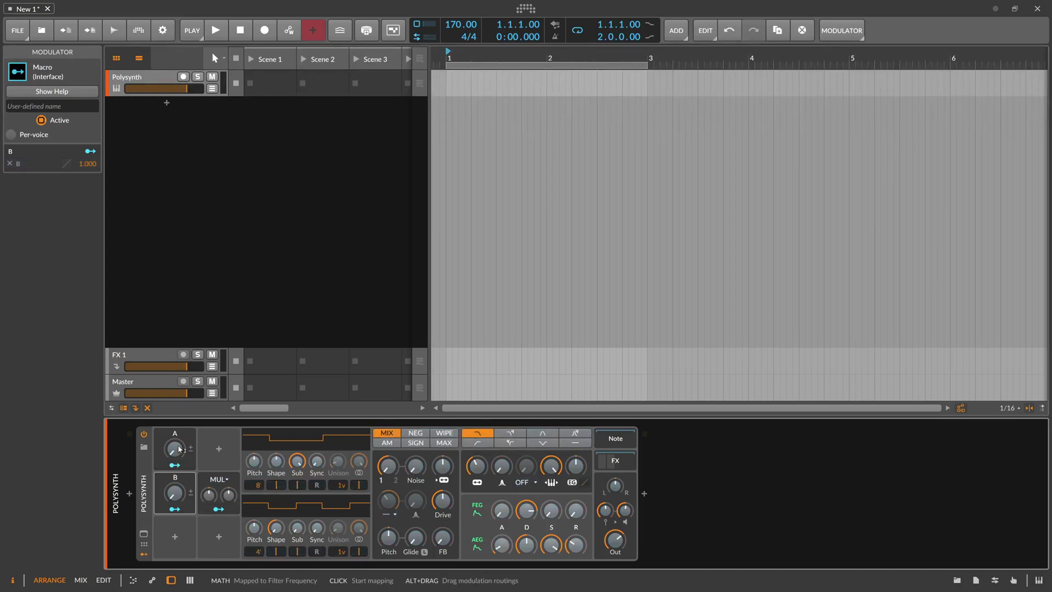
# Turn up macro A to about 50 % and macro B to about 40 % in Multiply mode.
pyautogui.moveTo(175, 447); pyautogui.dragTo(175, 411)
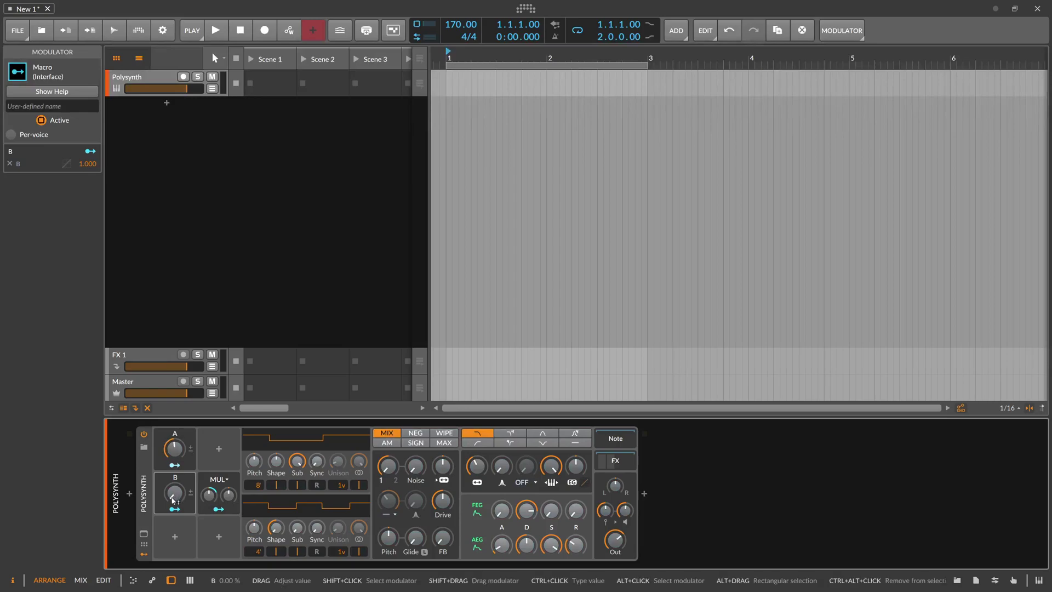
pyautogui.moveTo(175, 492); pyautogui.dragTo(175, 460)
pyautogui.click(175, 448)
# Switch the Math mode to ADD and adjust macros A and B to about 50 % each.
pyautogui.click(219, 480)
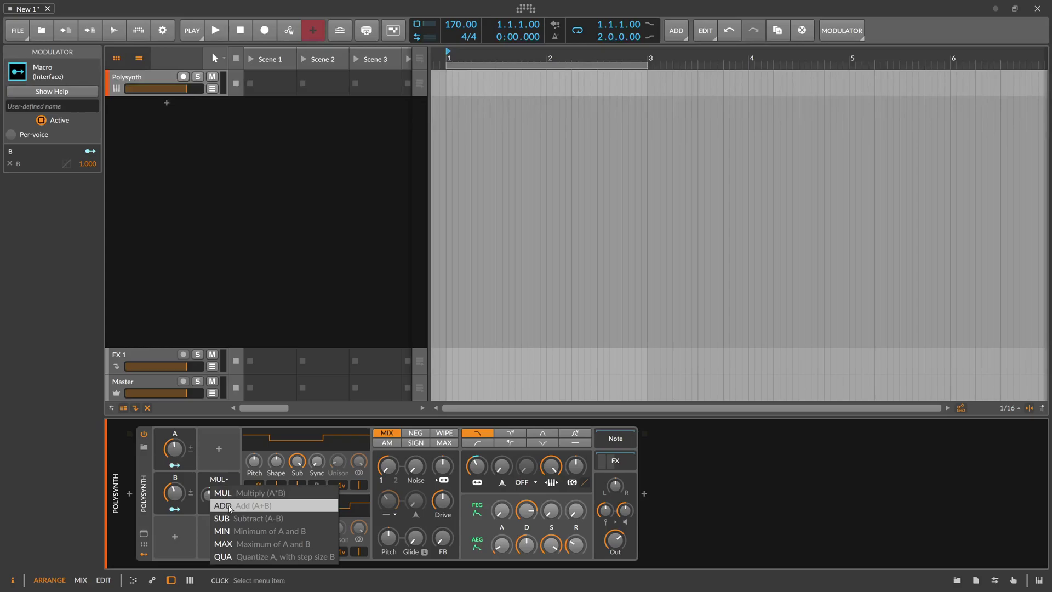
pyautogui.click(229, 507)
pyautogui.moveTo(175, 448); pyautogui.dragTo(174, 446)
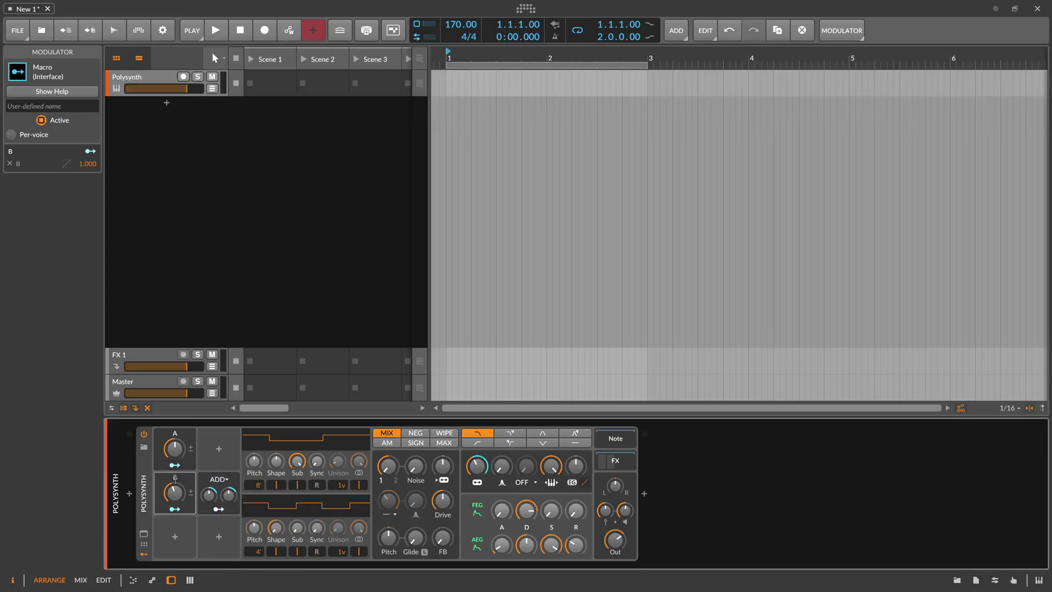
pyautogui.moveTo(174, 493); pyautogui.dragTo(174, 490)
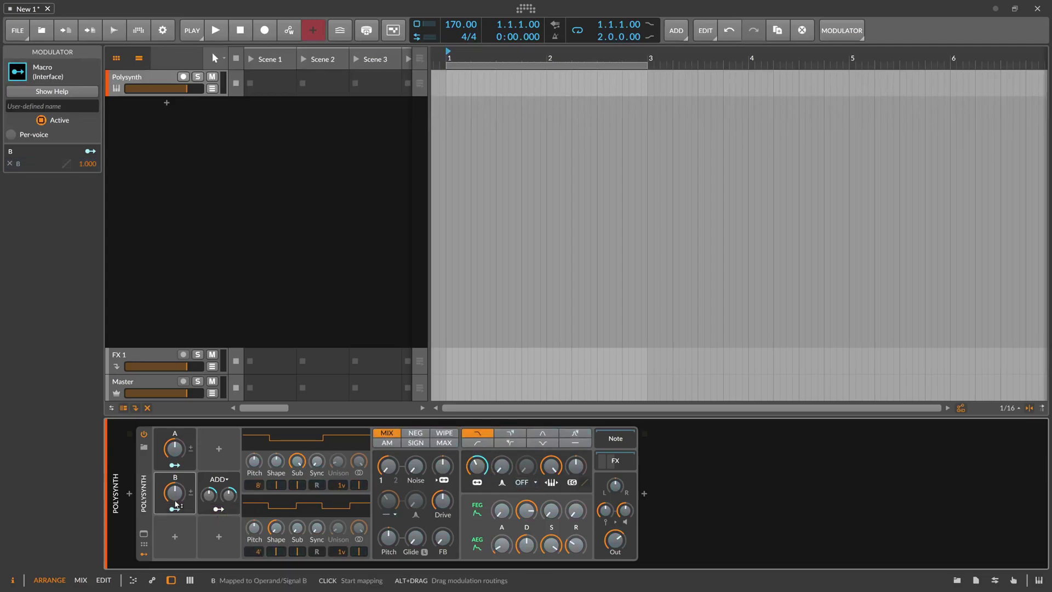
# Set macros A and B to 25 % each and switch the Math mode to SUB.
pyautogui.moveTo(179, 493); pyautogui.dragTo(178, 494)
pyautogui.write('2')
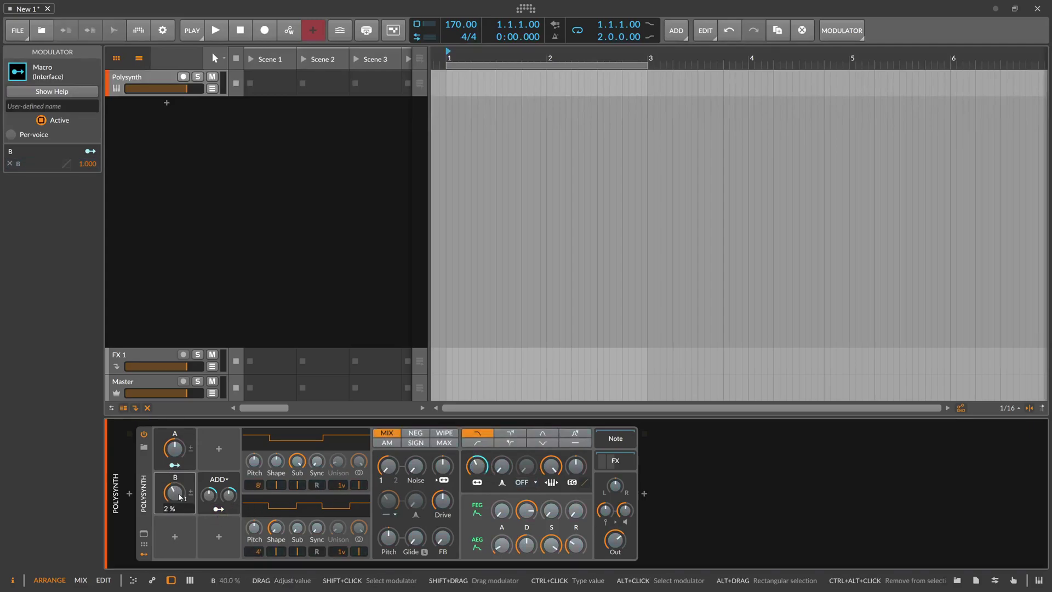
pyautogui.write('5')
pyautogui.press('Return')
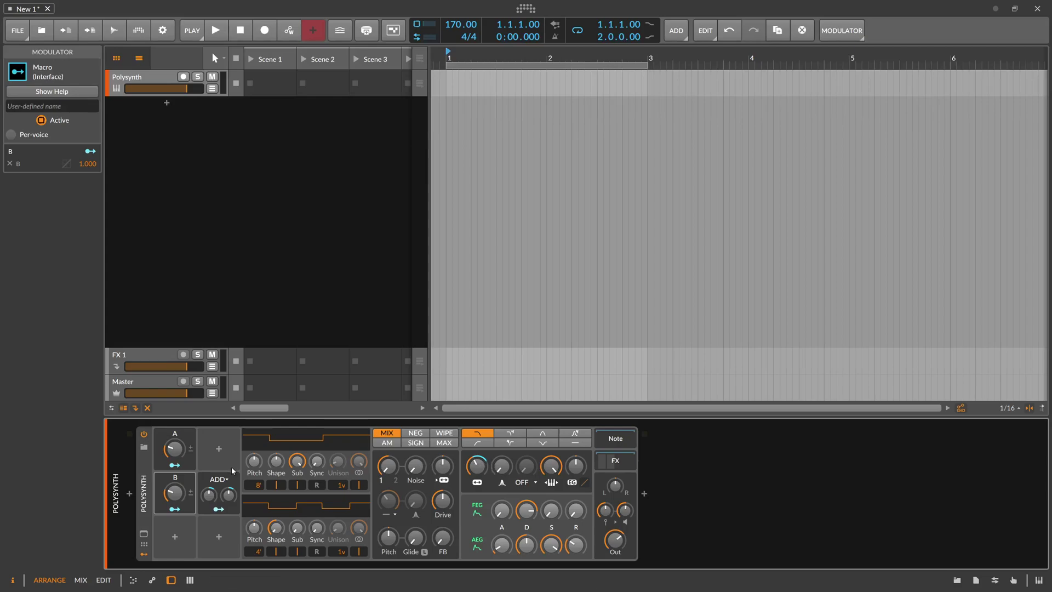
pyautogui.click(219, 479)
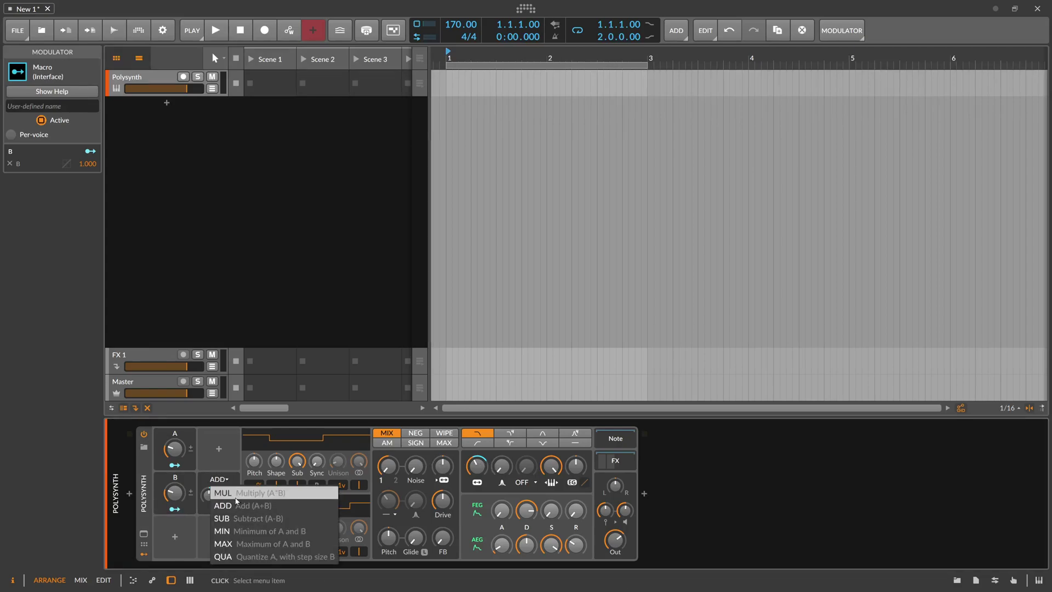
pyautogui.click(234, 519)
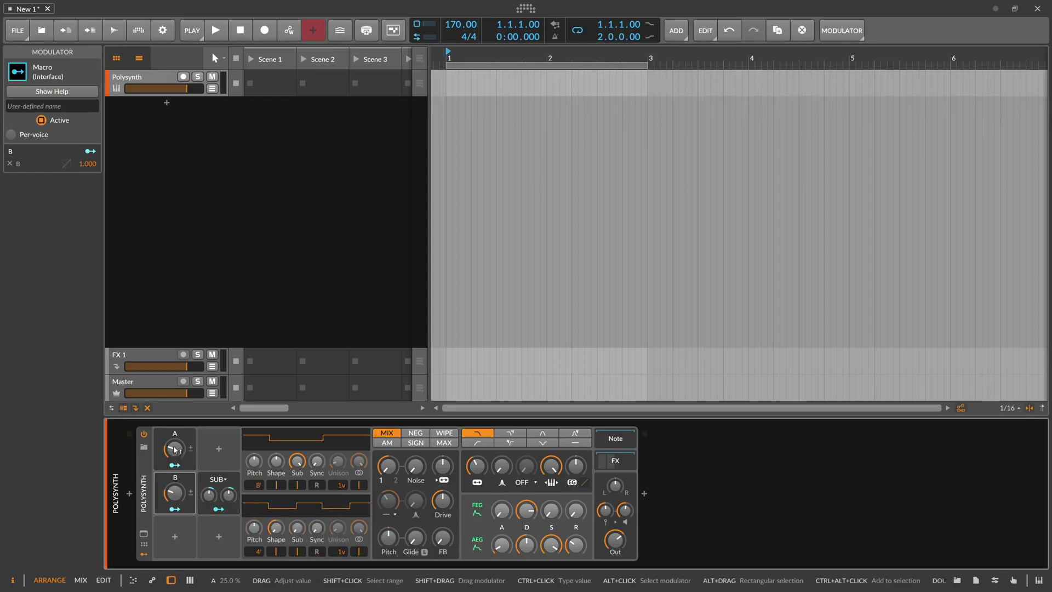
# Switch the Math mode to MIN and vary both macros, ending with macro A at 50 % and macro B lower.
pyautogui.click(219, 480)
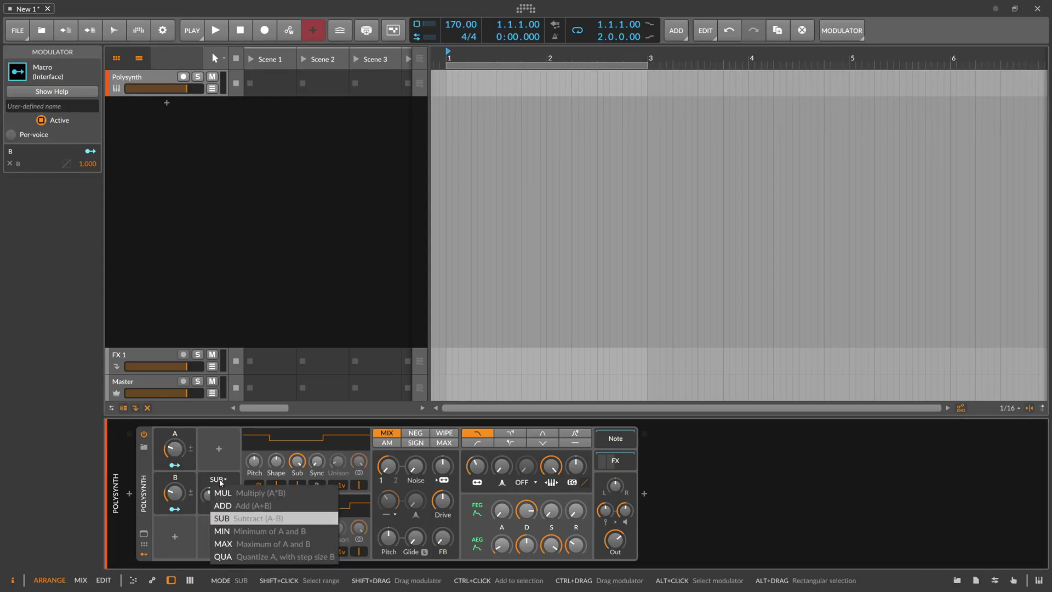
pyautogui.click(222, 531)
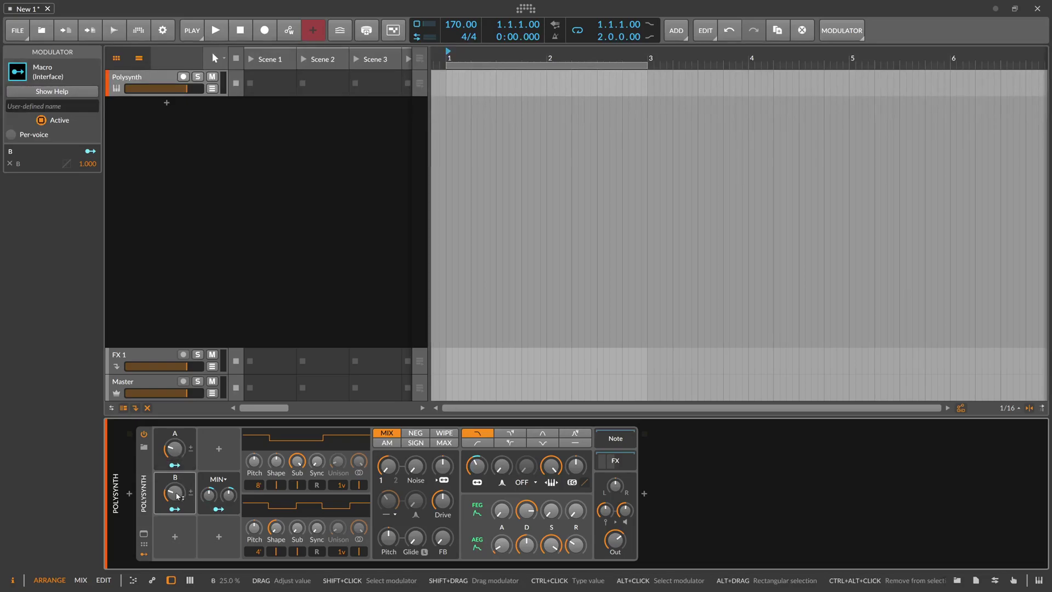
pyautogui.moveTo(173, 461); pyautogui.dragTo(176, 453)
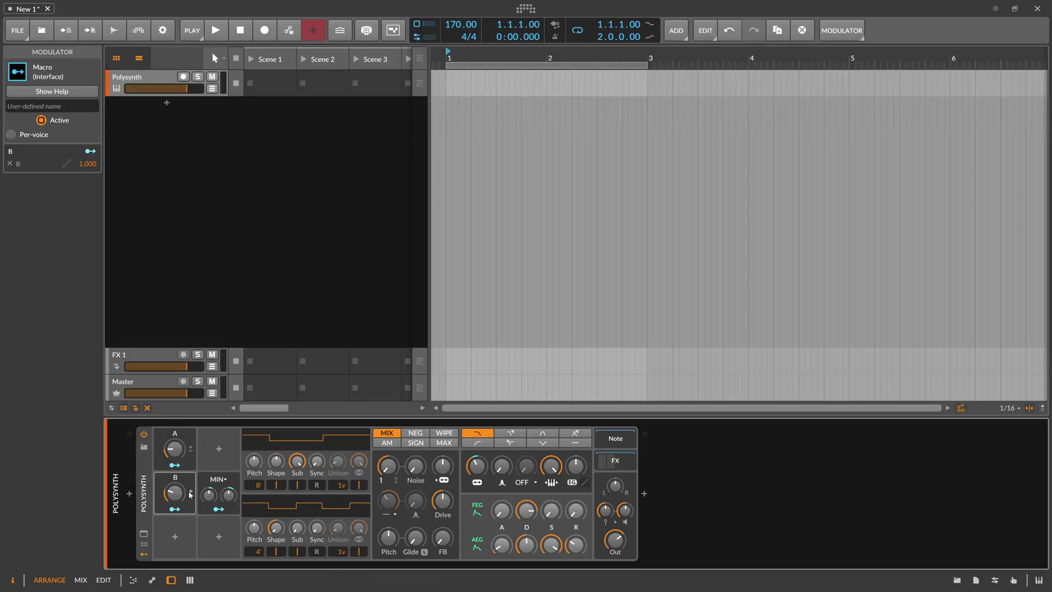
pyautogui.moveTo(174, 492); pyautogui.dragTo(174, 496)
pyautogui.moveTo(175, 449); pyautogui.dragTo(175, 417)
pyautogui.moveTo(174, 493); pyautogui.dragTo(174, 487)
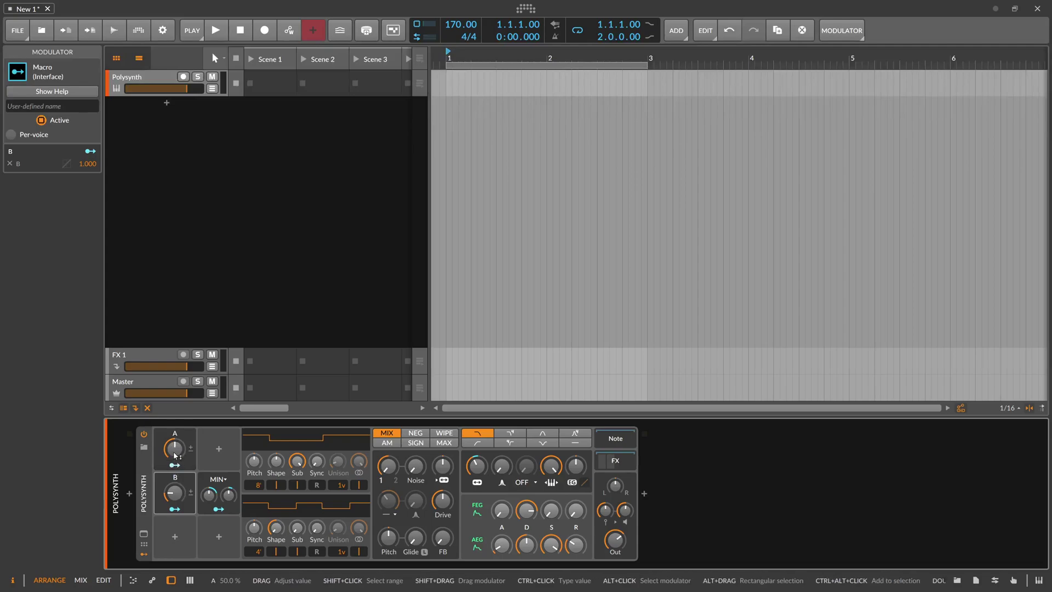
# Switch the Math mode to MAX and vary macro B above and below macro A's value.
pyautogui.click(218, 479)
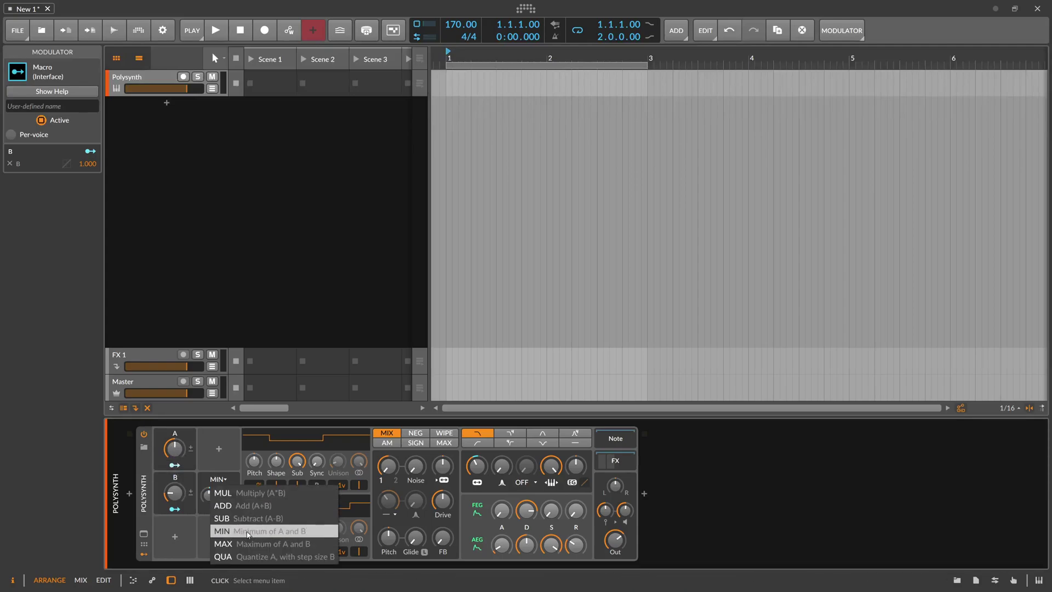
pyautogui.click(245, 543)
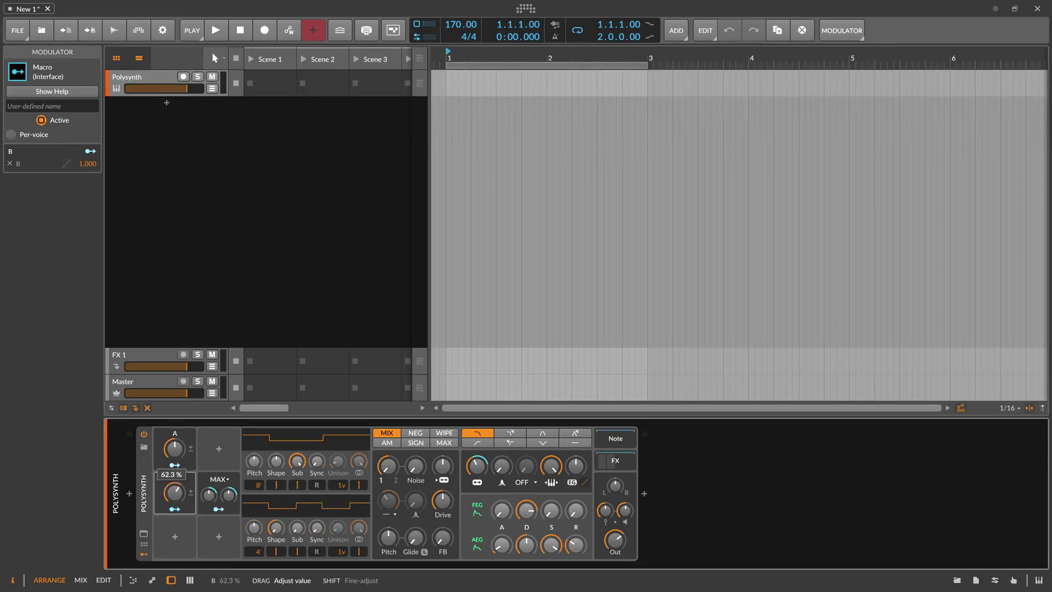
pyautogui.moveTo(175, 492)
pyautogui.mouseDown()
pyautogui.moveTo(175, 505)
pyautogui.moveTo(175, 489)
pyautogui.mouseUp()
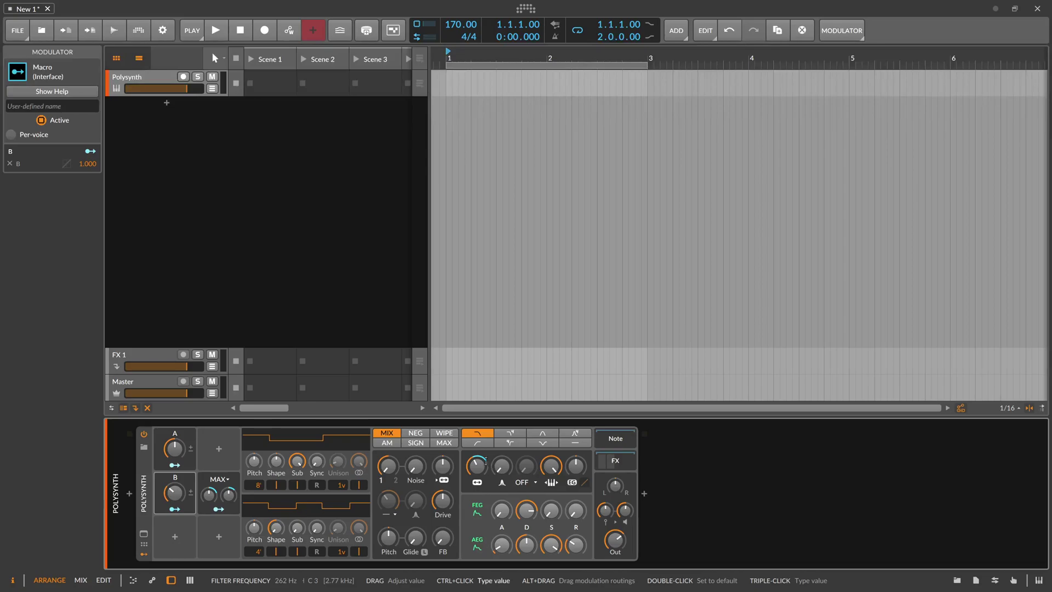
# Enlarge the interface scale and compare the maximum with macro A at about 48.3 % and macro B raised above it.
pyautogui.hotkey('ctrl', '+')
pyautogui.hotkey('ctrl', '+')
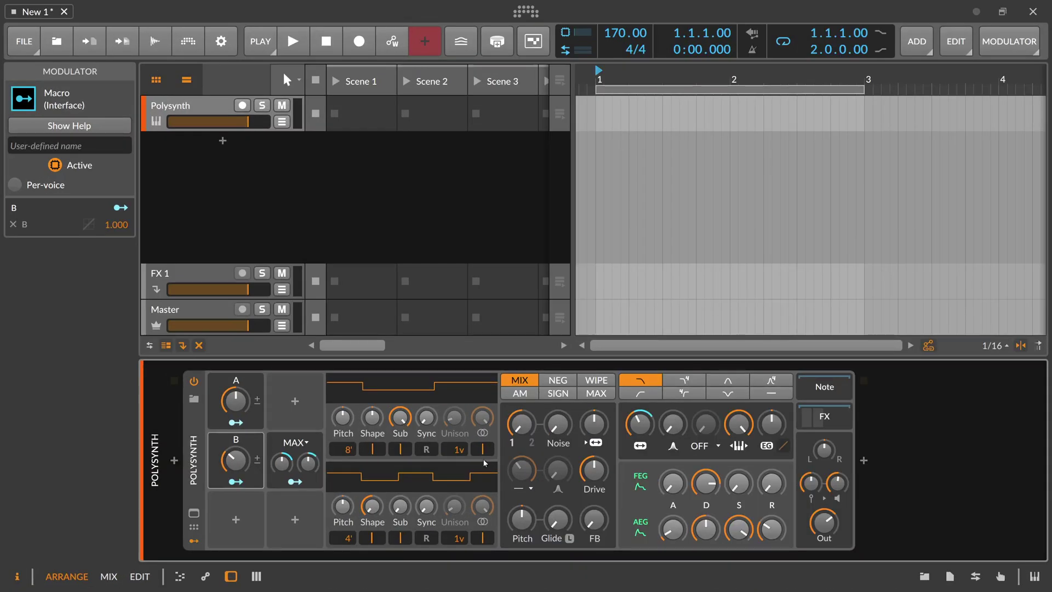
pyautogui.moveTo(236, 461); pyautogui.dragTo(233, 454)
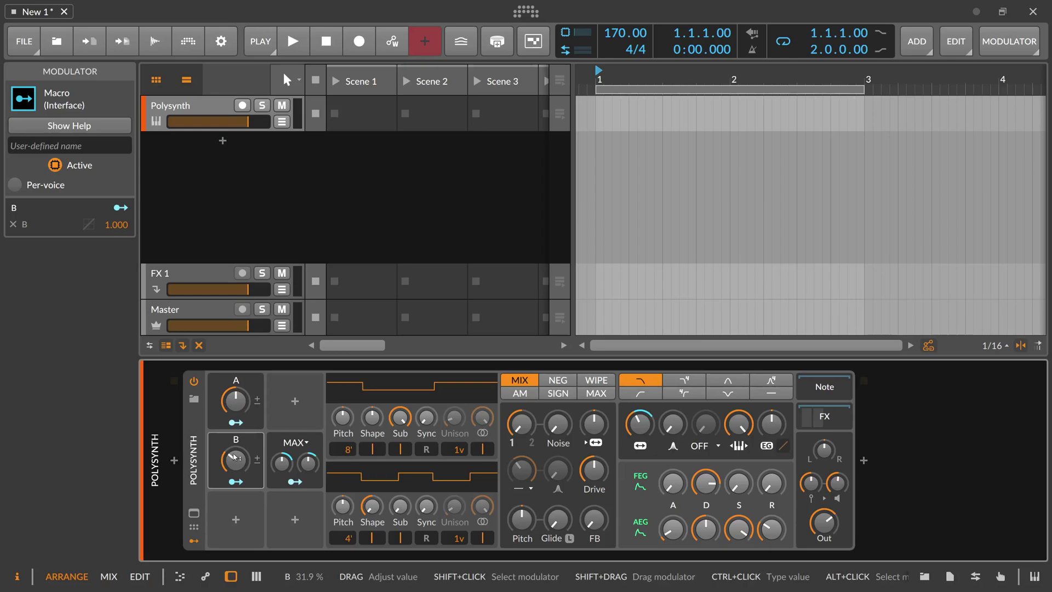
pyautogui.moveTo(235, 400); pyautogui.dragTo(237, 393)
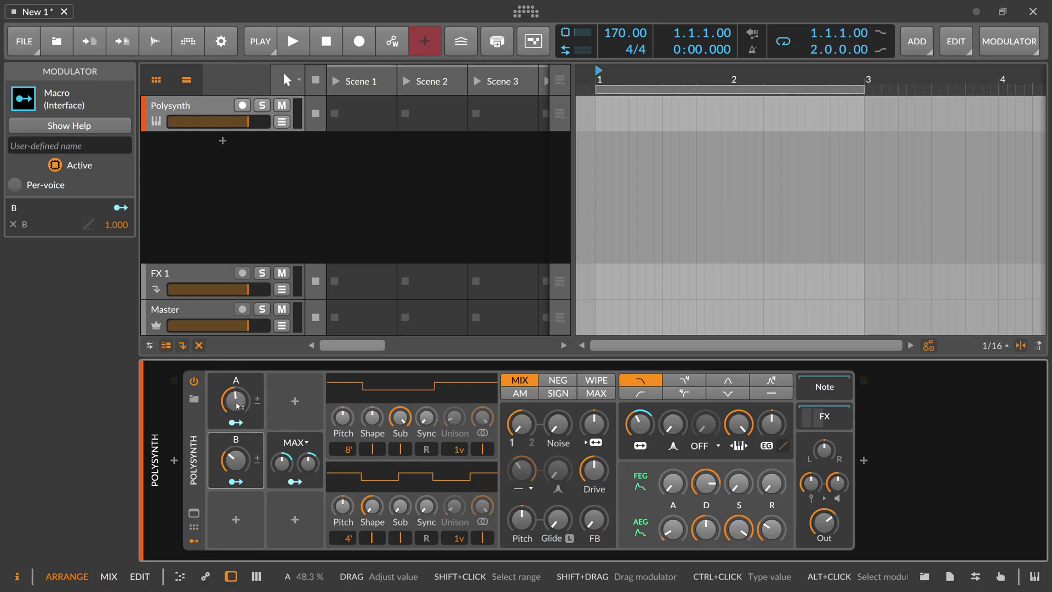
pyautogui.moveTo(235, 460)
pyautogui.mouseDown()
pyautogui.moveTo(235, 422)
pyautogui.moveTo(239, 457)
pyautogui.mouseUp()
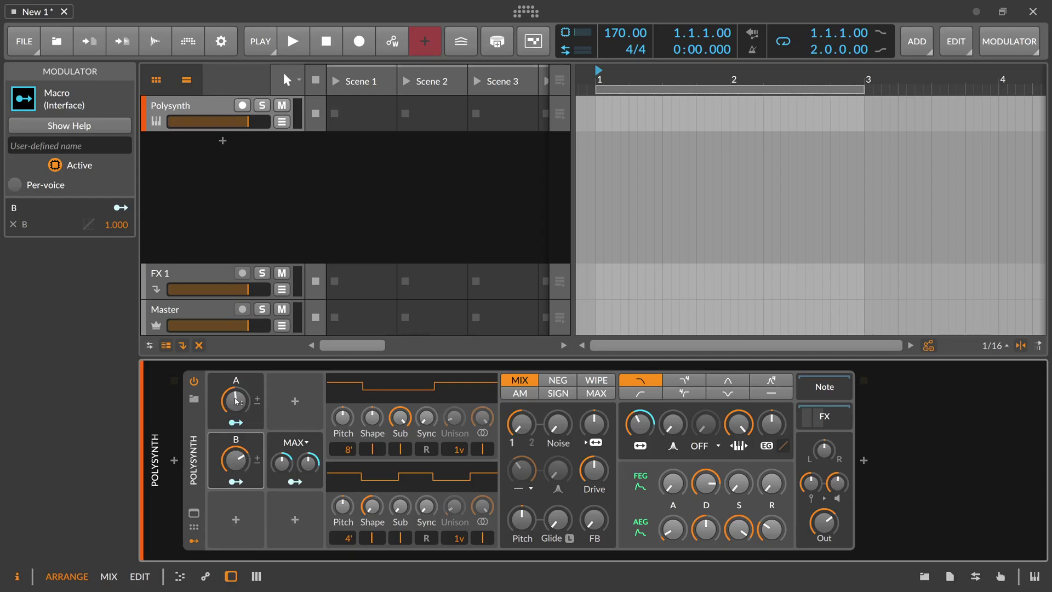
# Switch the Math mode to QUA (Quantize A, with step size B) and delete macro B.
pyautogui.click(290, 443)
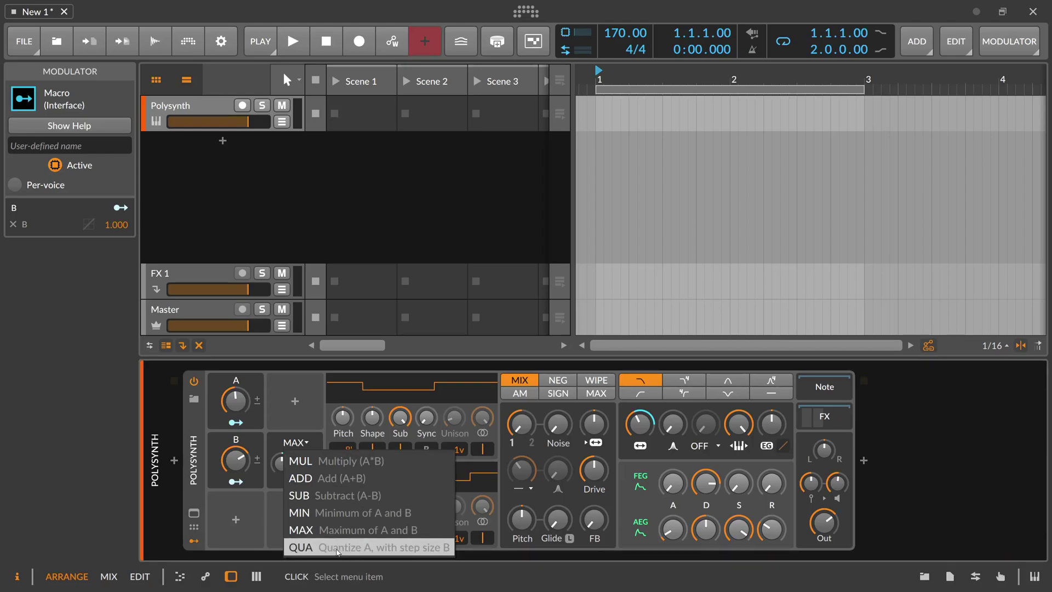
pyautogui.click(355, 548)
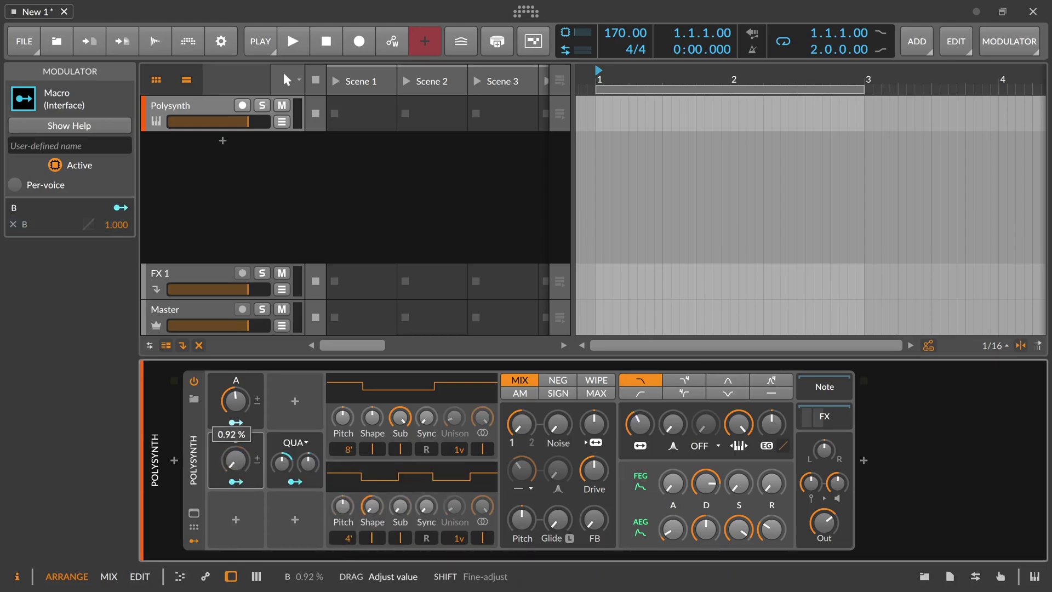
pyautogui.press('Delete')
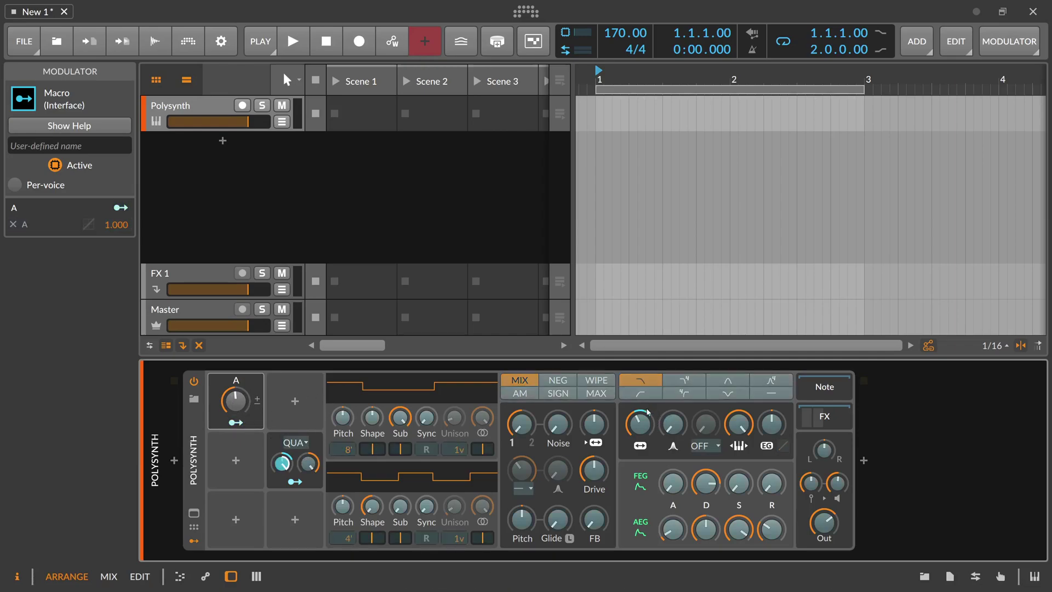
# Turn macro A down to test the quantized modulation of the filter frequency.
pyautogui.moveTo(234, 401); pyautogui.dragTo(234, 416)
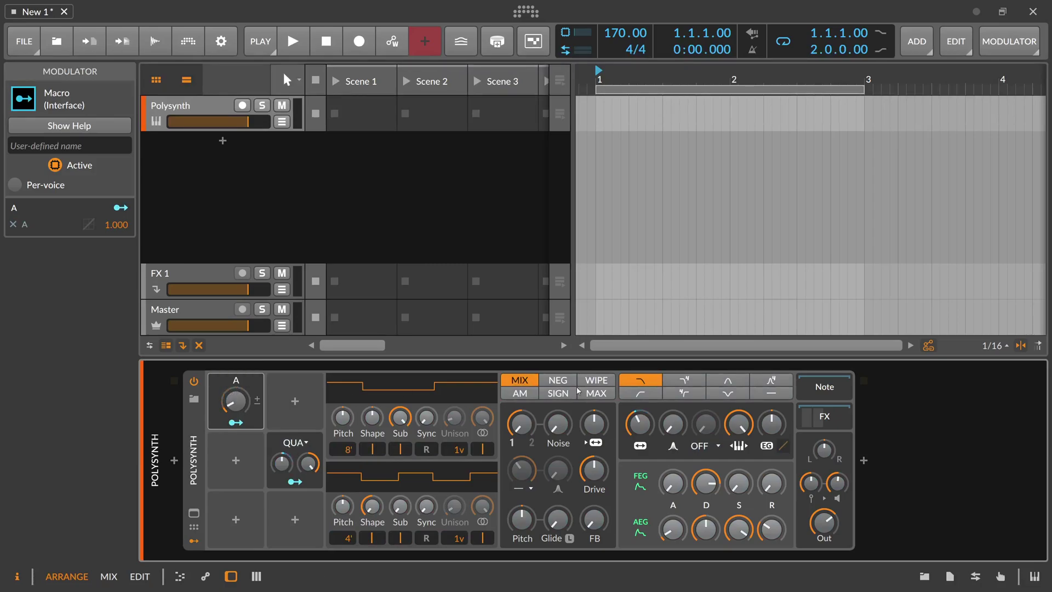
# Turn the Polysynth's filter frequency down to 10.3 Hz and its resonance to the minimum.
pyautogui.click(670, 425)
pyautogui.moveTo(640, 426); pyautogui.dragTo(640, 480)
pyautogui.moveTo(673, 425); pyautogui.dragTo(672, 488)
# Map macro A to the filter resonance at 1.000 and the Math modulator to the filter frequency at 138.2.
pyautogui.click(236, 422)
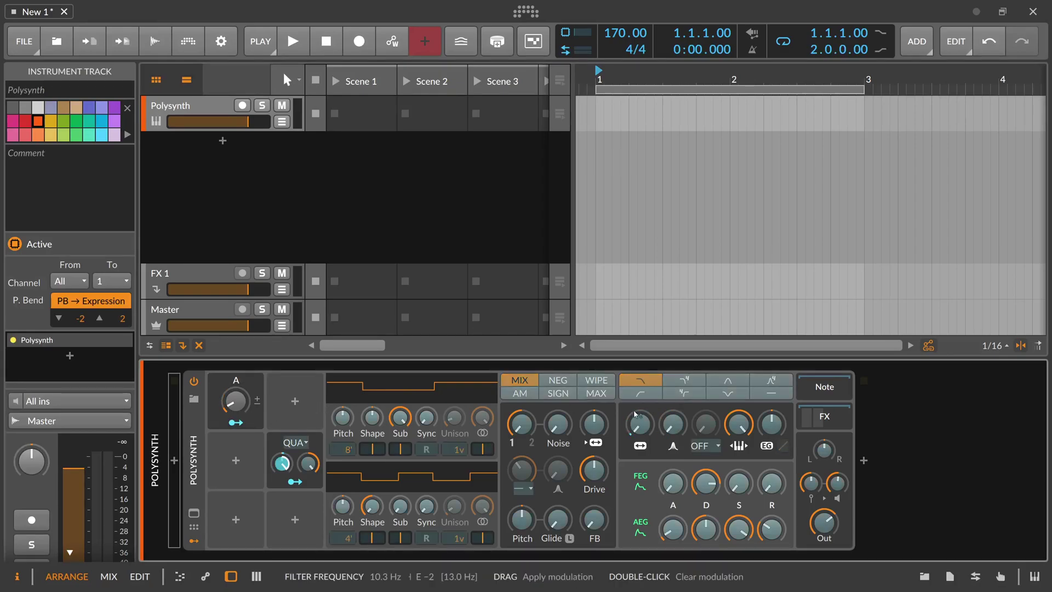
pyautogui.moveTo(673, 425); pyautogui.dragTo(672, 305)
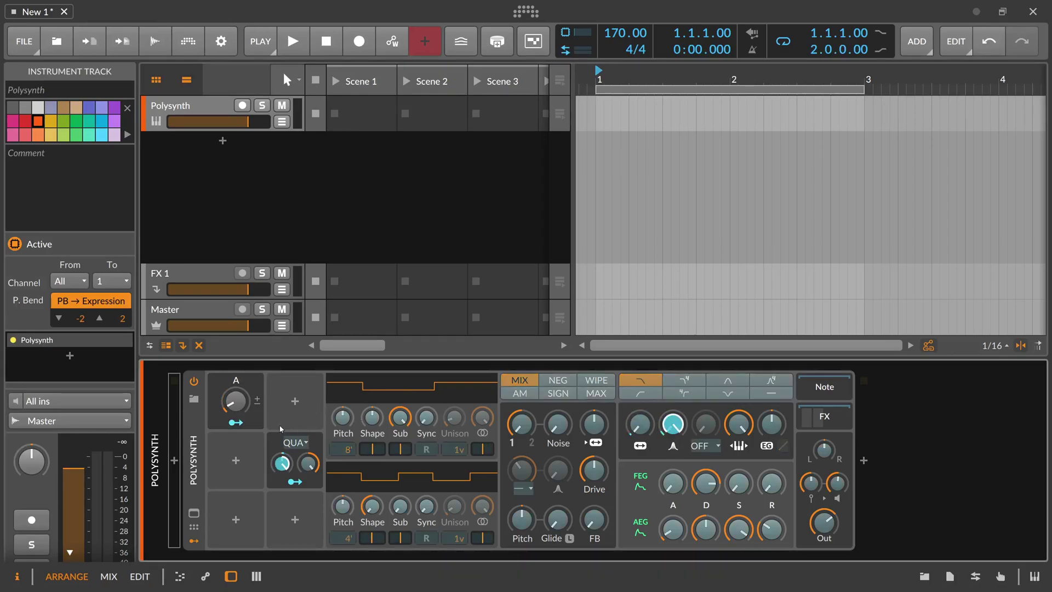
pyautogui.click(295, 482)
pyautogui.moveTo(640, 425); pyautogui.dragTo(640, 393)
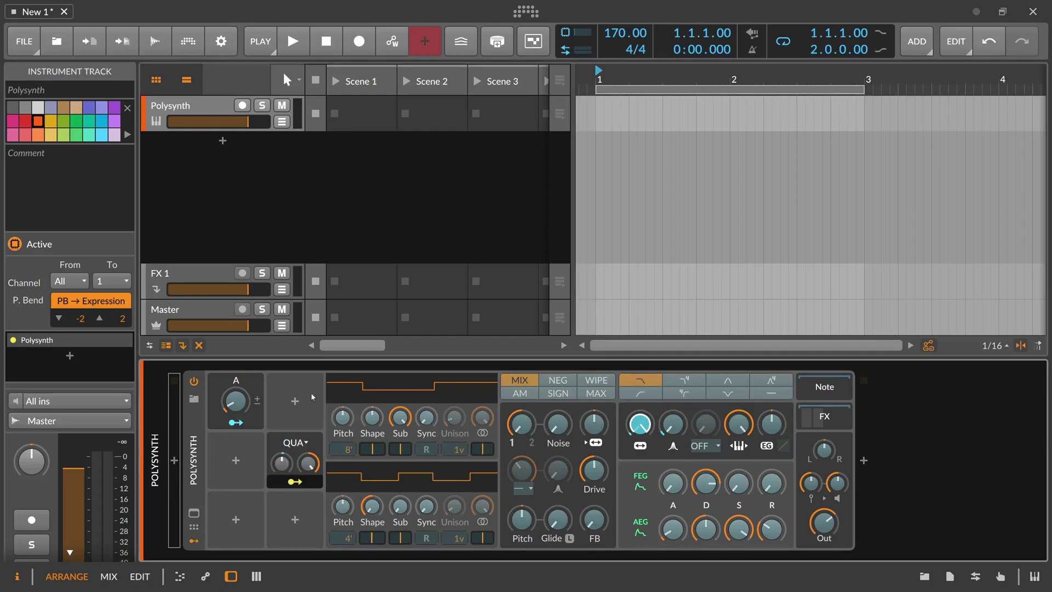
# Sweep macro A up and down with operand B at 100 % to compare the resonance with the quantized filter frequency.
pyautogui.moveTo(237, 418); pyautogui.dragTo(233, 397)
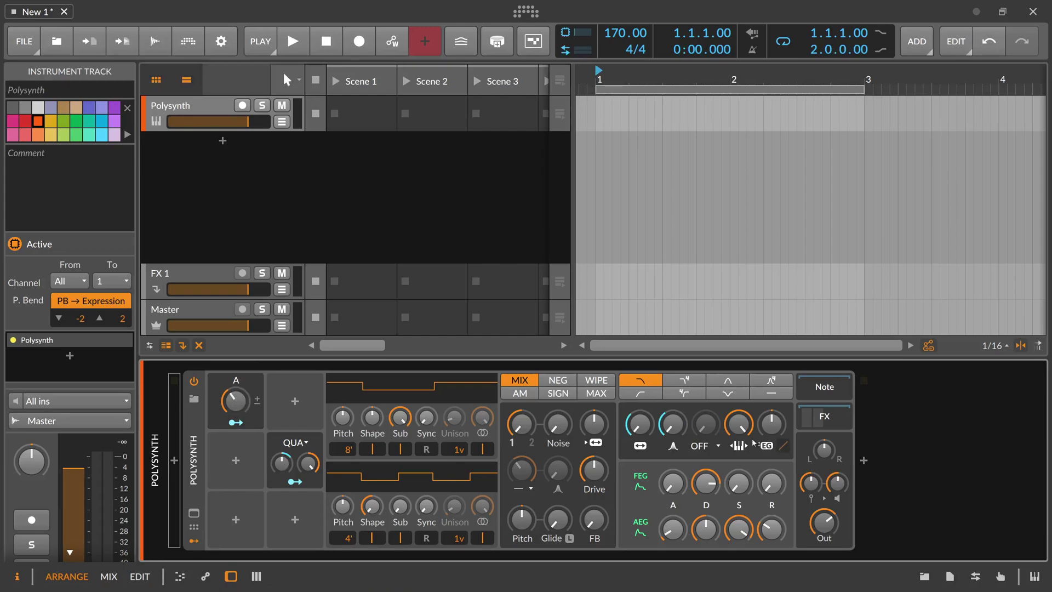
pyautogui.moveTo(236, 402); pyautogui.dragTo(234, 399)
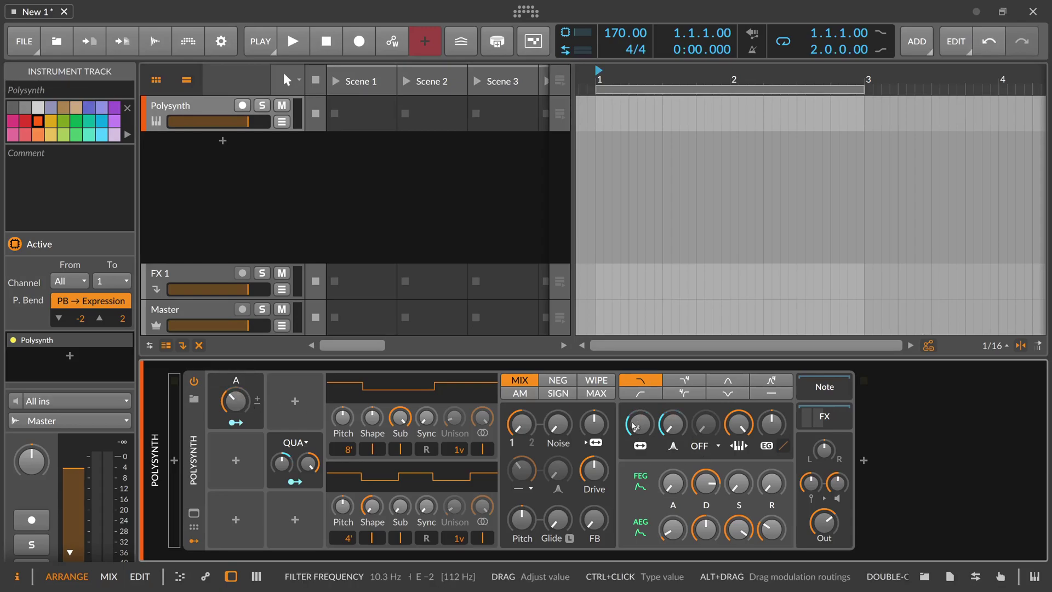
pyautogui.hotkey('ctrl', 'z')
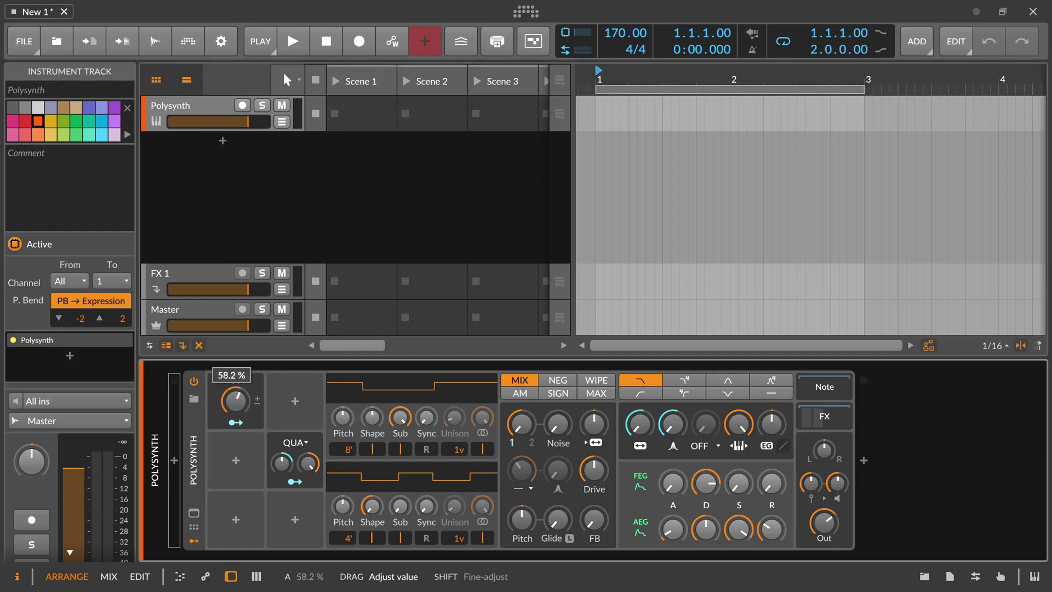
pyautogui.moveTo(236, 401); pyautogui.dragTo(236, 392)
pyautogui.click(315, 466)
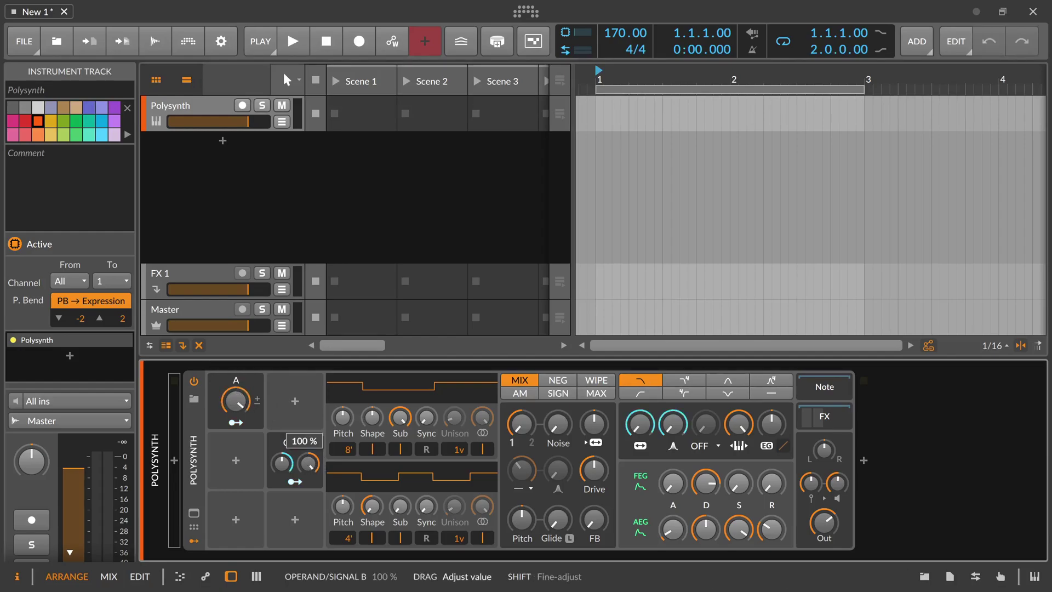
pyautogui.click(315, 466)
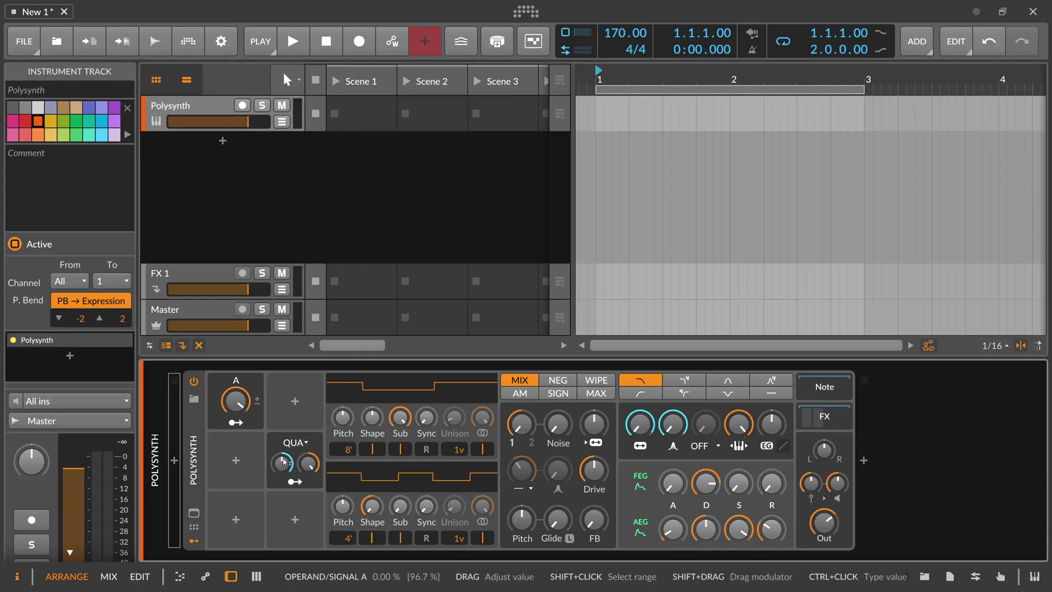
pyautogui.hotkey('ctrl', 'z')
pyautogui.moveTo(236, 401)
pyautogui.mouseDown()
pyautogui.moveTo(236, 461)
pyautogui.moveTo(236, 352)
pyautogui.moveTo(235, 382)
pyautogui.mouseUp()
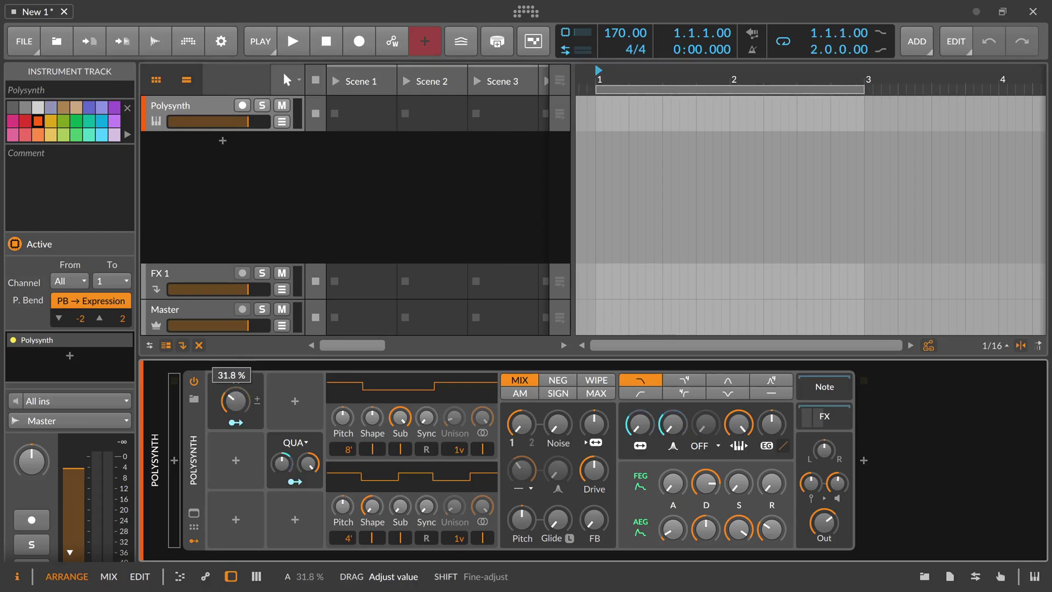
pyautogui.moveTo(236, 454); pyautogui.dragTo(236, 418)
# Lower operand B for a smaller quantize step and sweep macro A to test the filter frequency's steps.
pyautogui.click(314, 465)
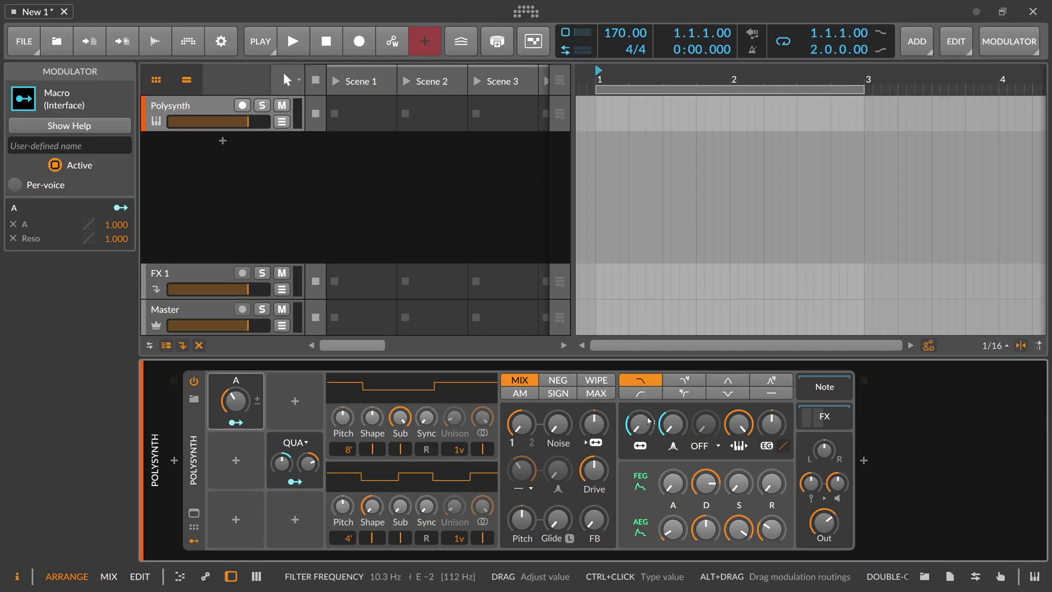
pyautogui.moveTo(236, 401); pyautogui.dragTo(235, 413)
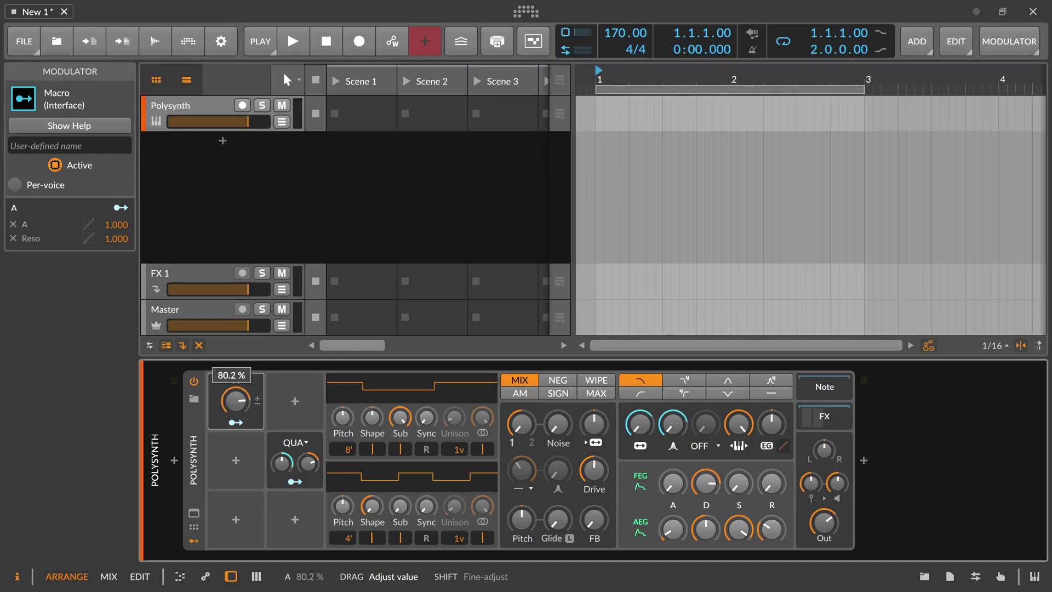
pyautogui.moveTo(235, 404); pyautogui.dragTo(237, 418)
pyautogui.moveTo(236, 401); pyautogui.dragTo(236, 468)
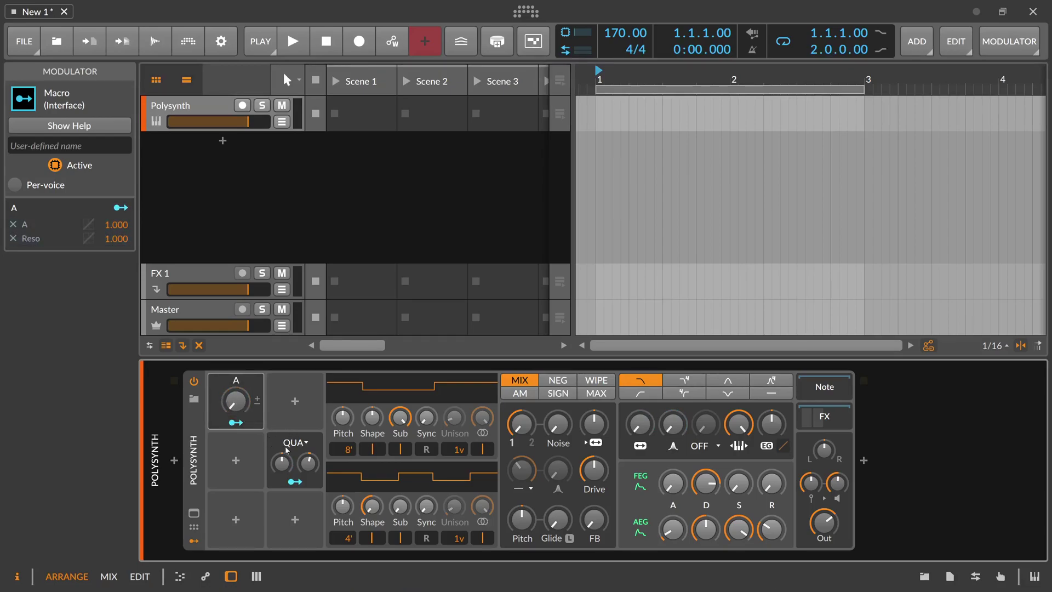
# Return operand B to 100 %, sweep macro A through its full range, and look over the available Math modes.
pyautogui.moveTo(309, 463)
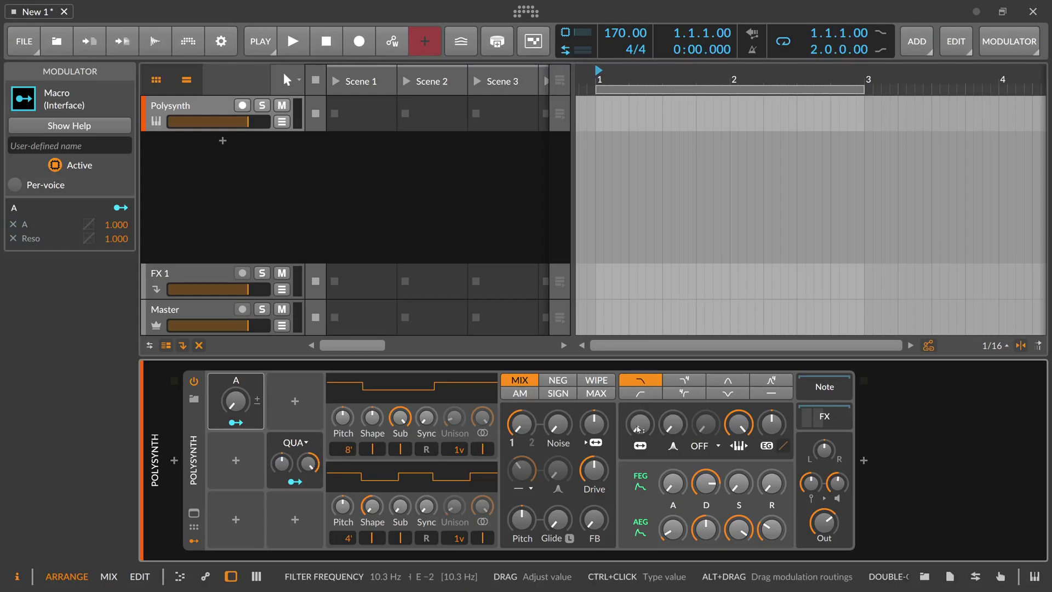
pyautogui.moveTo(234, 401); pyautogui.dragTo(344, 415)
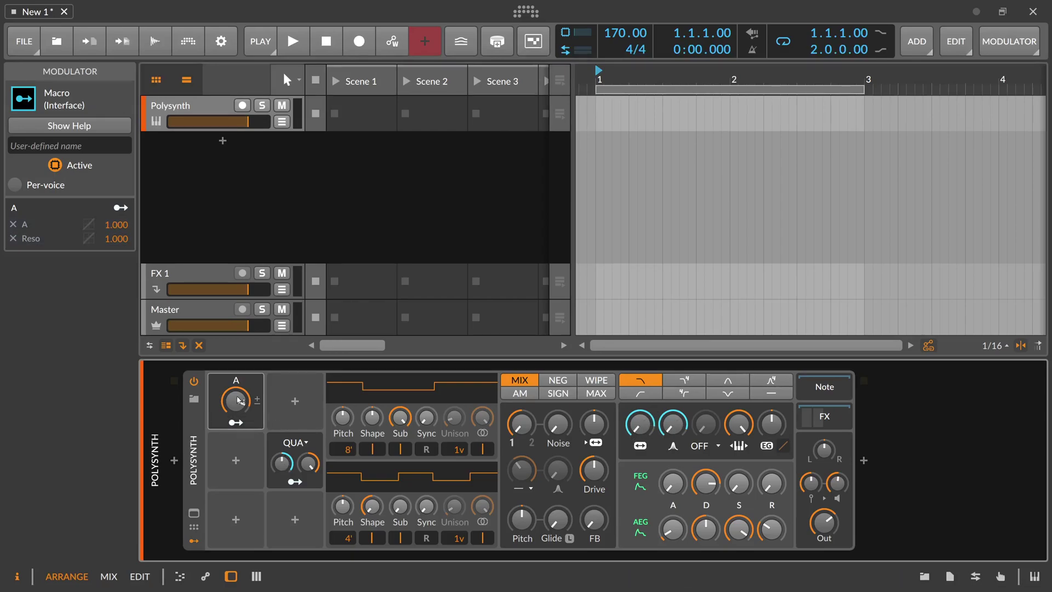
pyautogui.click(295, 442)
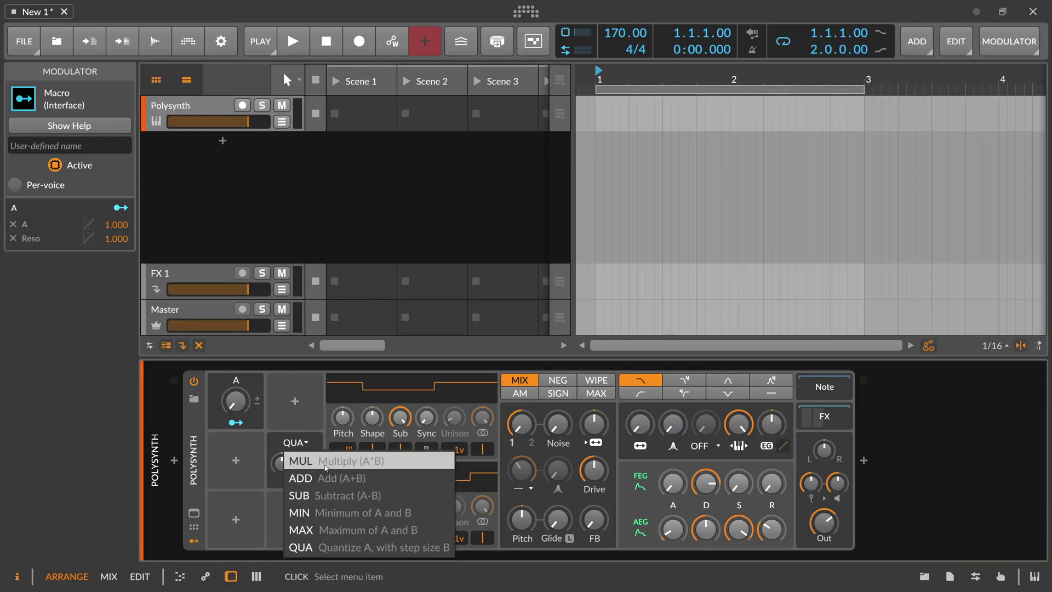
pyautogui.click(239, 450)
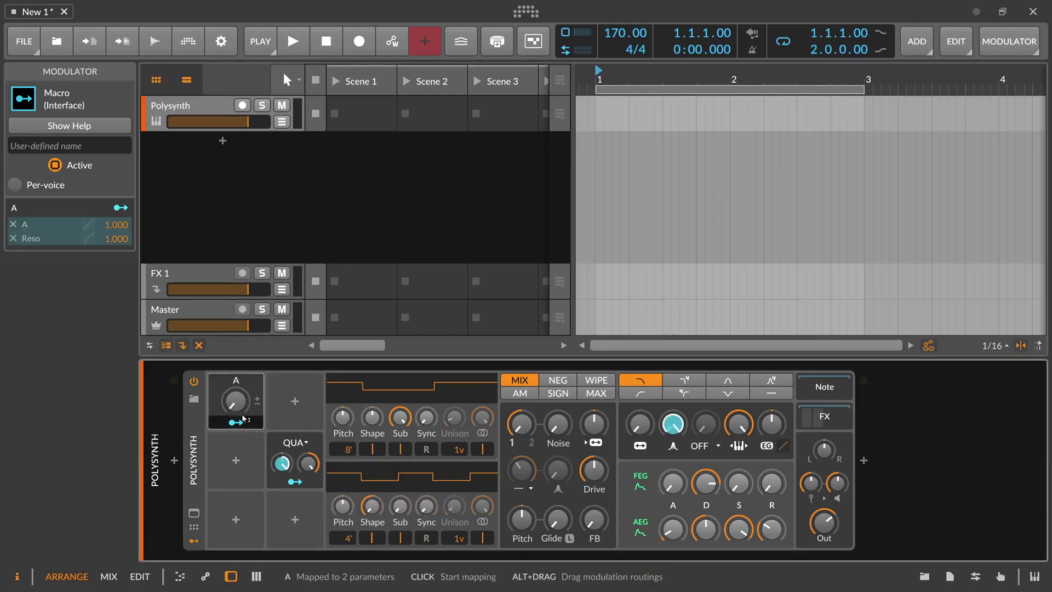
# Insert an LFO modulator beside macro A and map it to the Math modulator's operand A at 0.965.
pyautogui.click(295, 401)
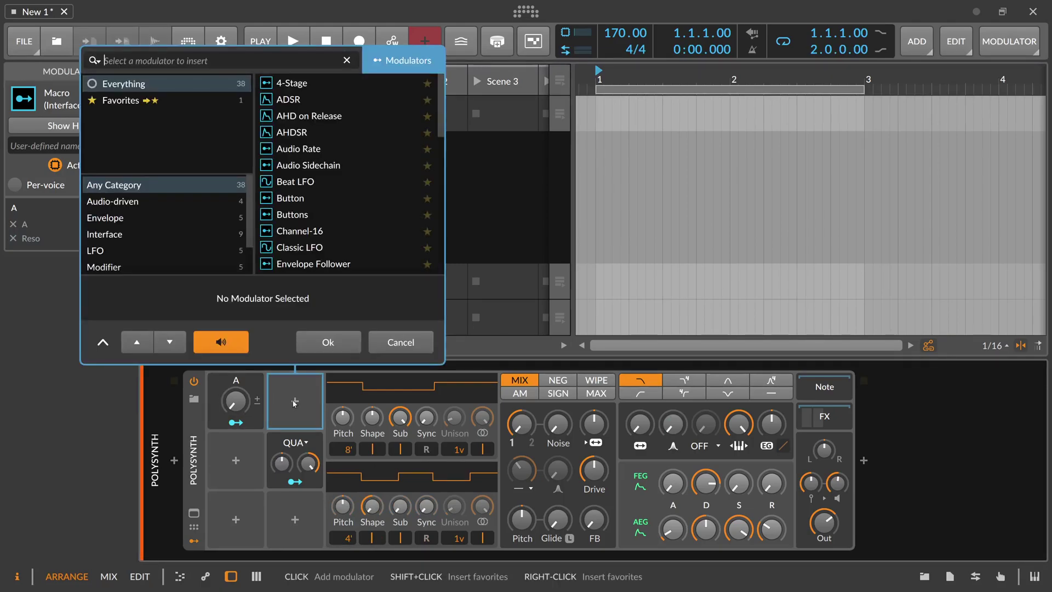
pyautogui.write('lfo')
pyautogui.press('Down')
pyautogui.press('Down')
pyautogui.press('Up')
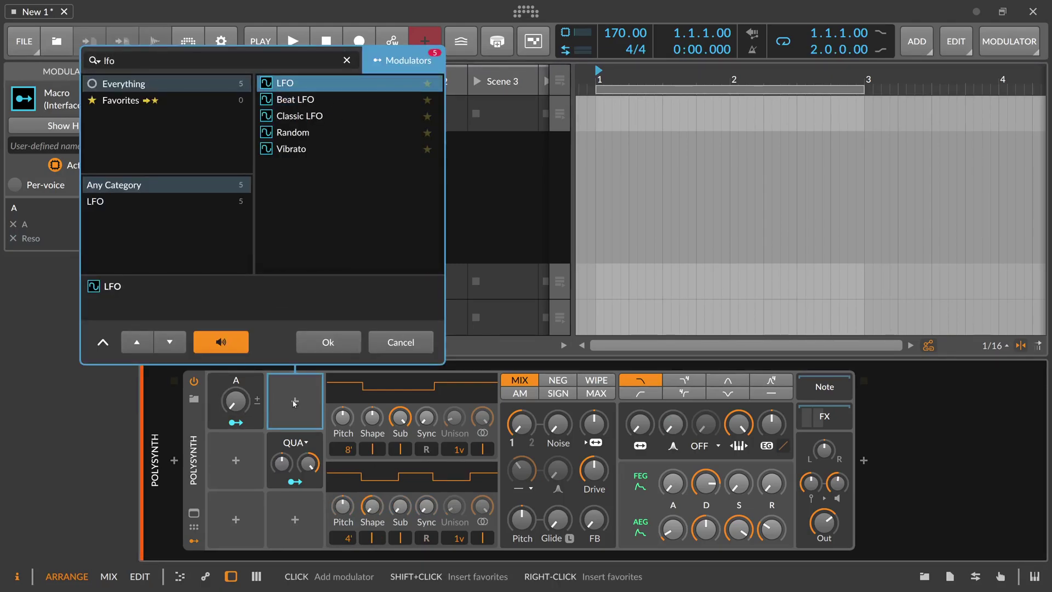
pyautogui.press('Return')
pyautogui.moveTo(297, 424)
pyautogui.mouseDown()
pyautogui.moveTo(282, 462)
pyautogui.moveTo(282, 414)
pyautogui.mouseUp()
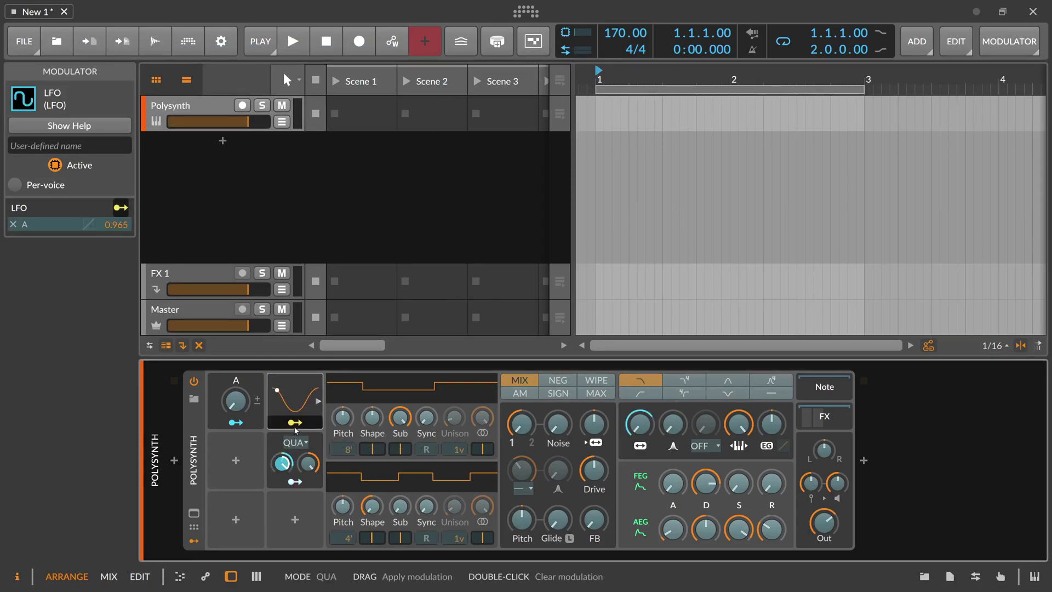
# Set the LFO rate to 0.31 Hz and map the LFO to the filter resonance at 1.000.
pyautogui.click(318, 401)
pyautogui.moveTo(396, 415)
pyautogui.mouseDown()
pyautogui.moveTo(396, 442)
pyautogui.moveTo(396, 433)
pyautogui.mouseUp()
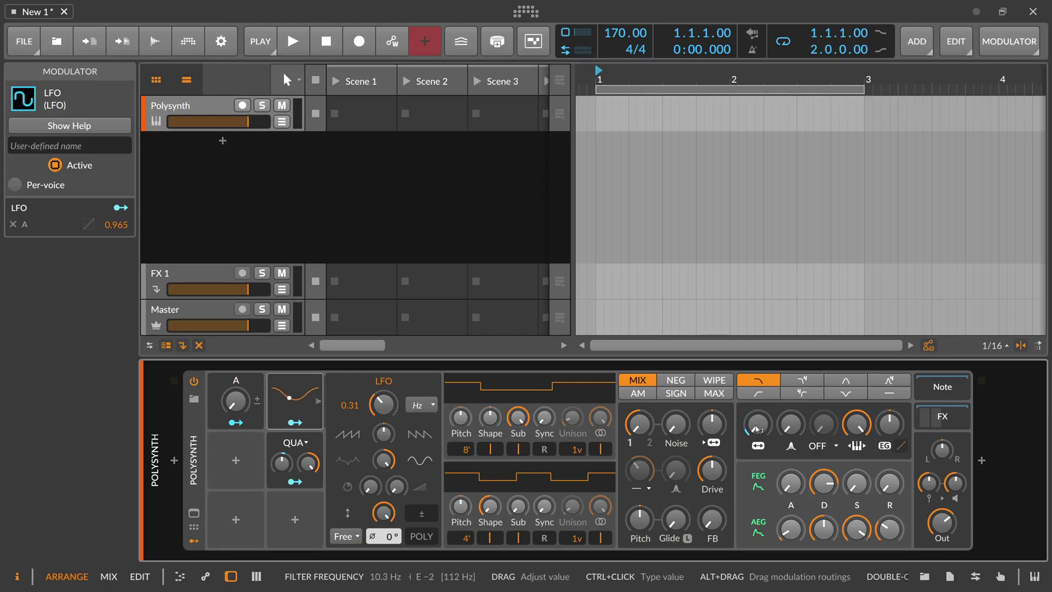
pyautogui.moveTo(791, 423); pyautogui.dragTo(791, 408)
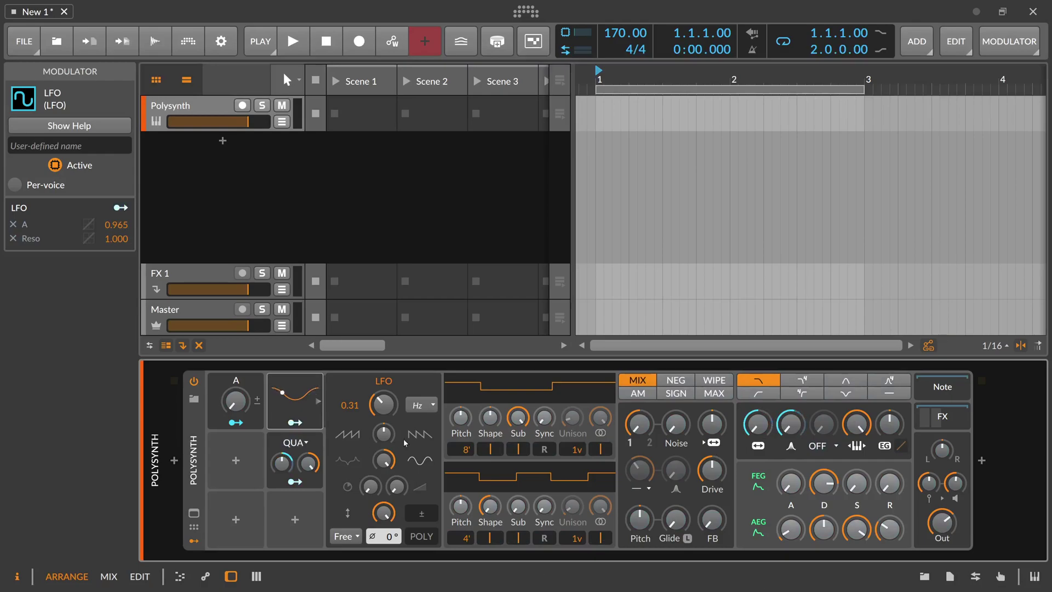
# Set the Math modulator's operand B to 50 % as the quantize step size.
pyautogui.keyDown('ctrl'); pyautogui.click(312, 466); pyautogui.keyUp('ctrl')
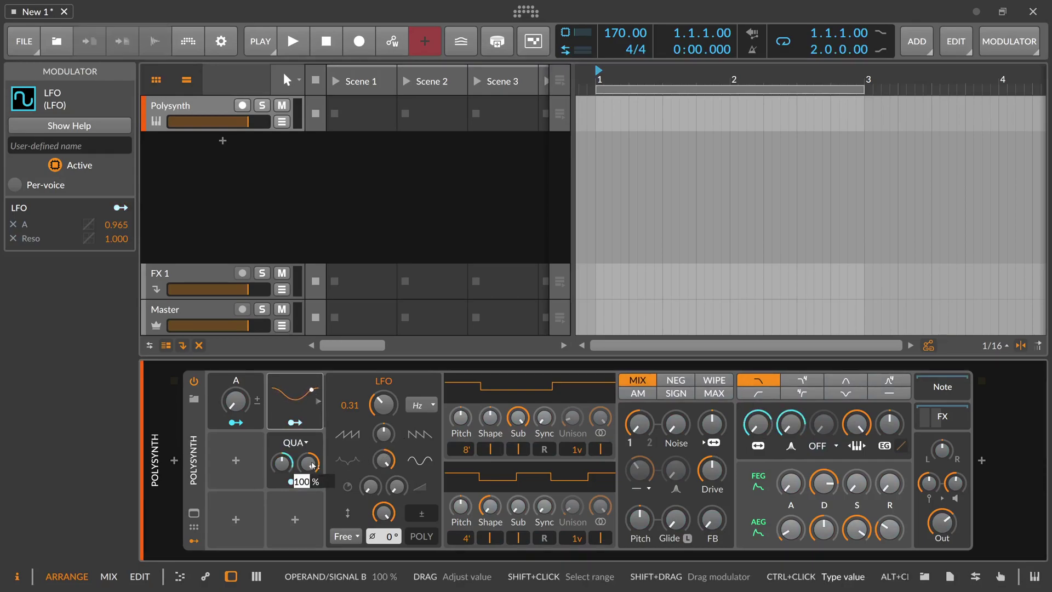
pyautogui.write('50')
pyautogui.press('Return')
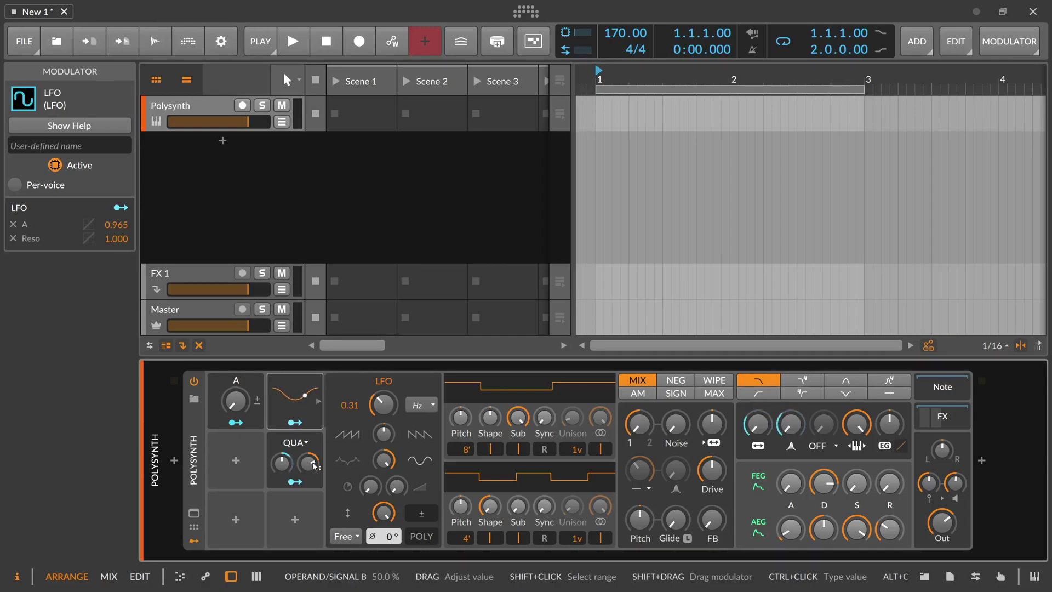
# Delete macro A and move the LFO modulator into its slot.
pyautogui.click(218, 404)
pyautogui.press('Delete')
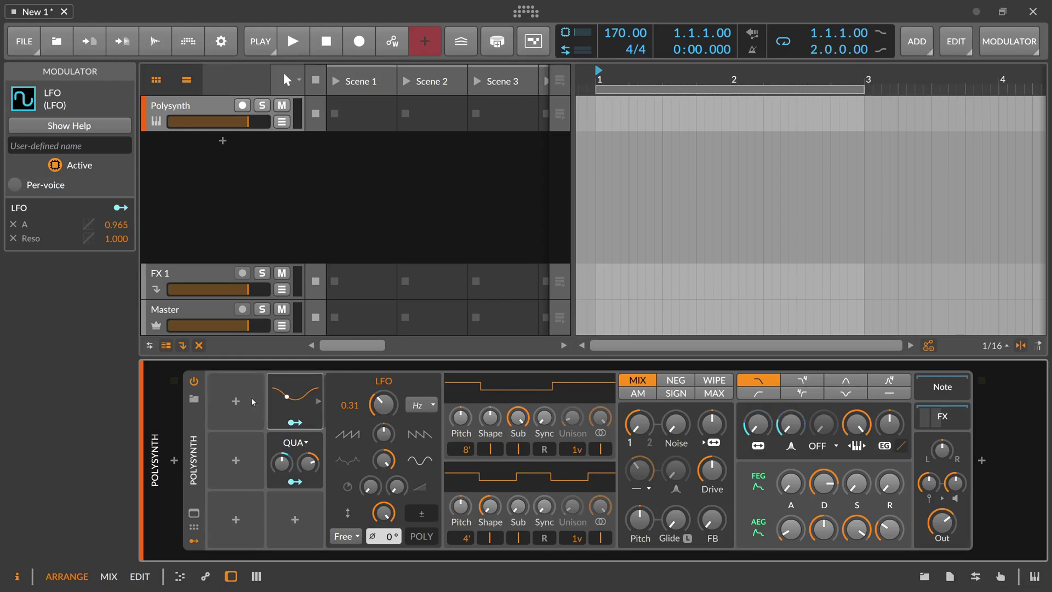
pyautogui.moveTo(290, 403); pyautogui.dragTo(237, 406)
# Insert a Random modulator in the empty slot below the LFO.
pyautogui.click(236, 461)
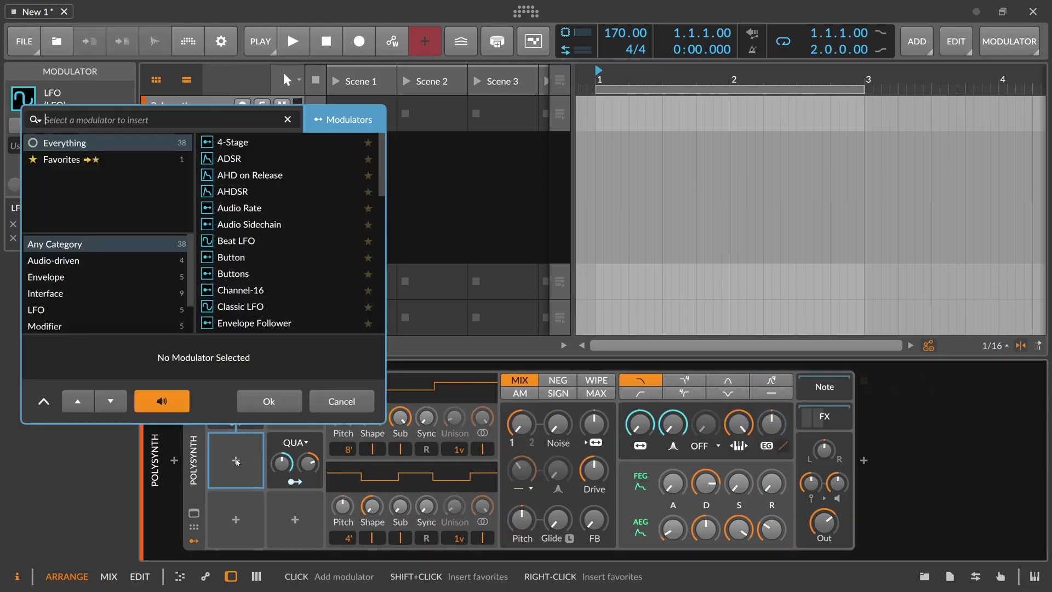
pyautogui.write('rna')
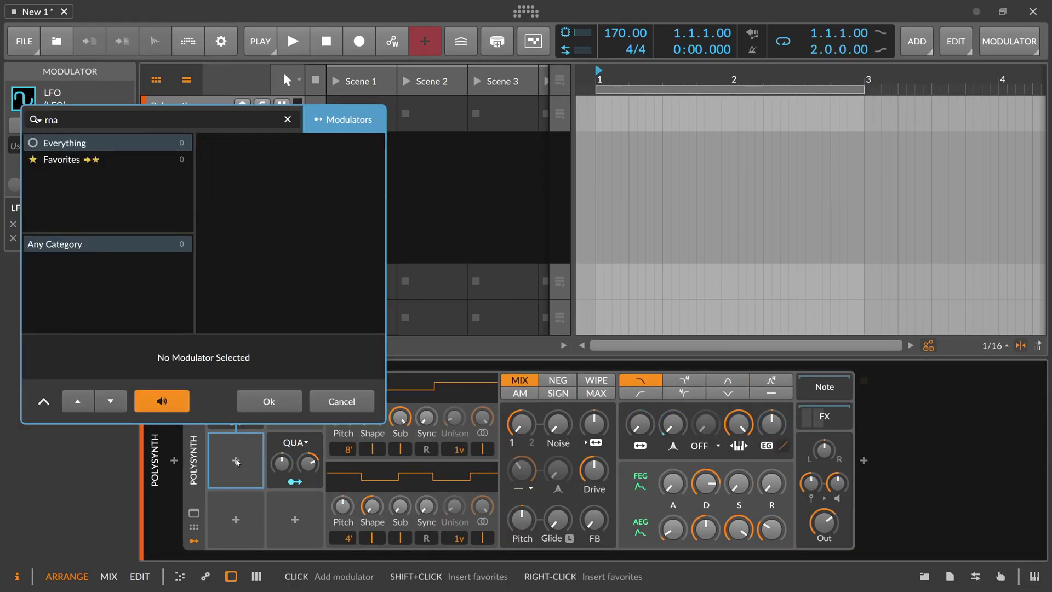
pyautogui.press('BackSpace')
pyautogui.press('BackSpace')
pyautogui.write('a')
pyautogui.press('Down')
pyautogui.press('Down')
pyautogui.press('Return')
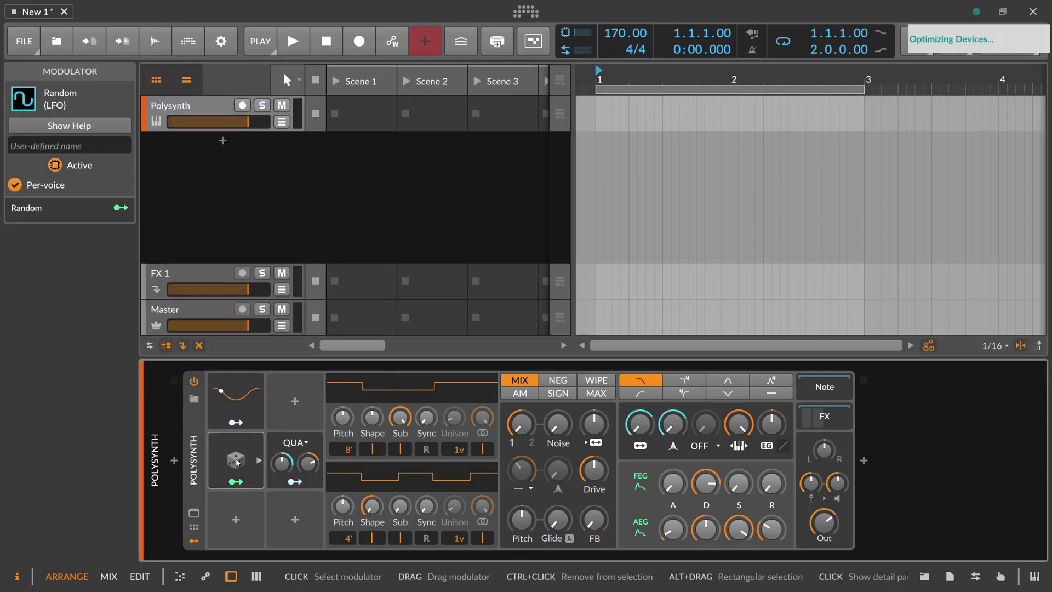
# Show the Random modulator's settings and map it to the Math modulator's operand B at 2.000.
pyautogui.click(258, 461)
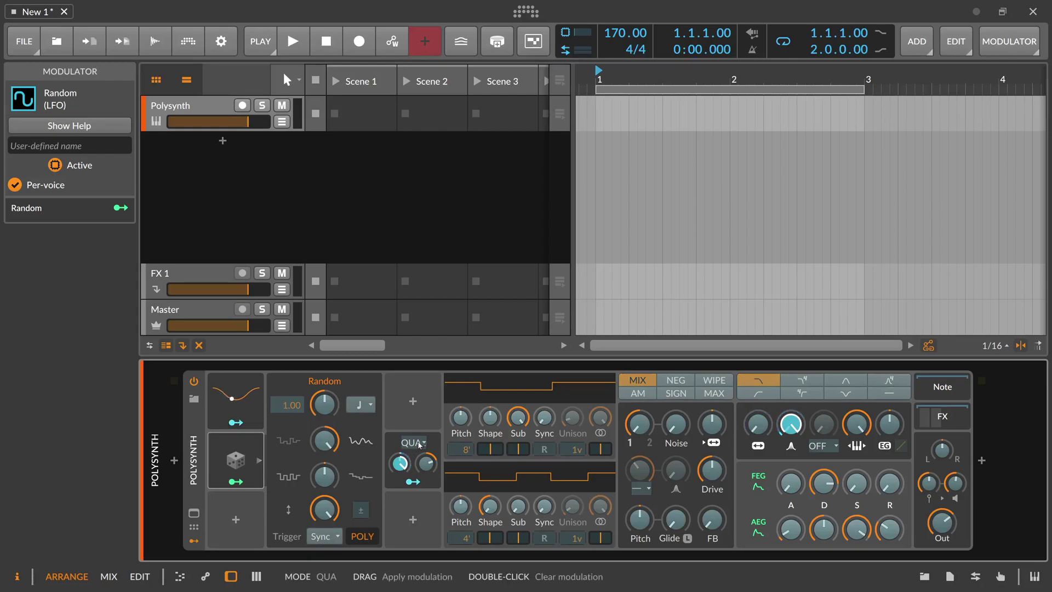
pyautogui.click(236, 481)
pyautogui.moveTo(426, 464); pyautogui.dragTo(426, 383)
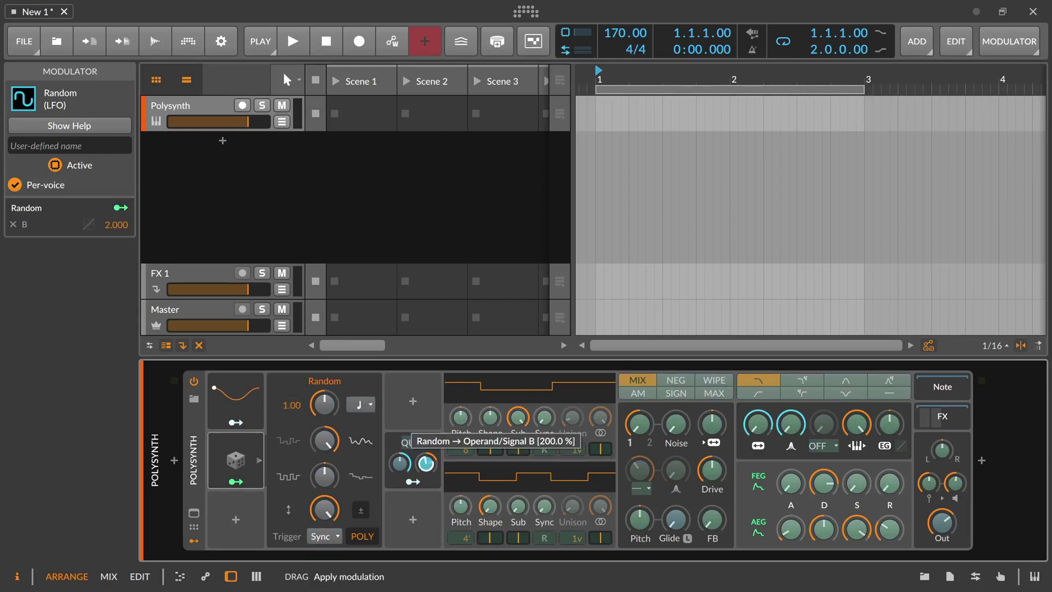
# Switch the Math mode to MAX and make the Random modulator monophonic with its rate at the default 1.00.
pyautogui.click(413, 442)
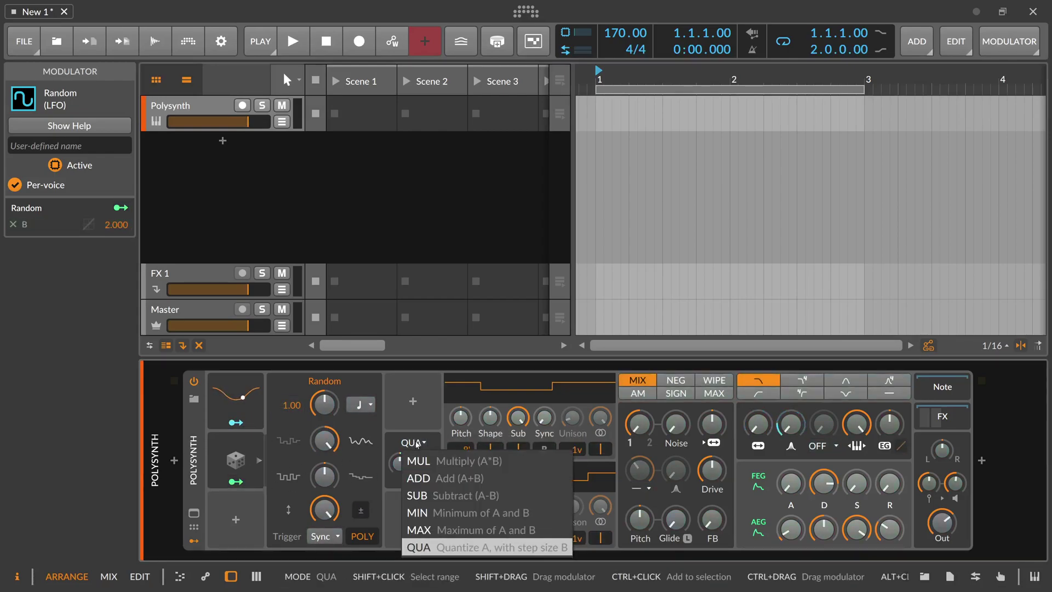
pyautogui.click(433, 529)
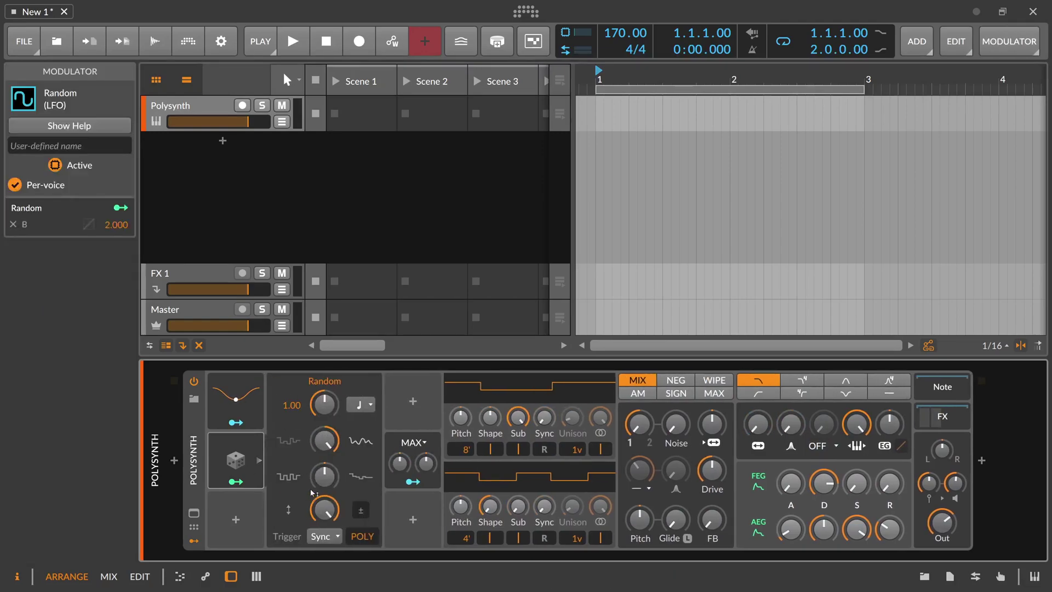
pyautogui.click(362, 536)
pyautogui.moveTo(325, 404)
pyautogui.mouseDown()
pyautogui.moveTo(327, 422)
pyautogui.moveTo(328, 406)
pyautogui.mouseUp()
pyautogui.doubleClick(326, 405)
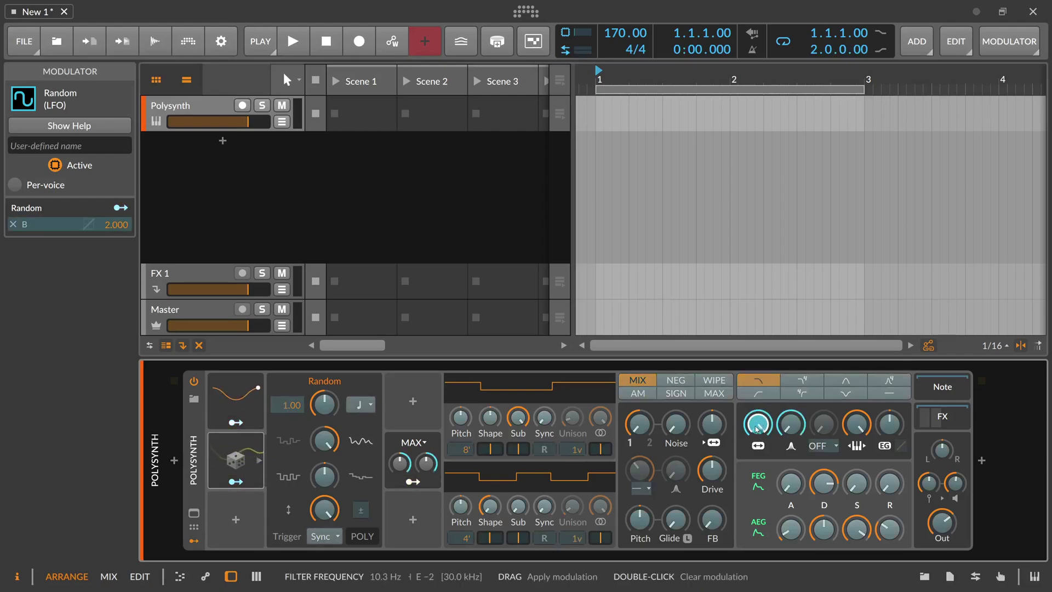
# Adjust the LFO's modulation depth on operand A and set the Random modulator's depth on operand B to 0.895.
pyautogui.click(243, 427)
pyautogui.moveTo(400, 463); pyautogui.dragTo(400, 498)
pyautogui.click(240, 482)
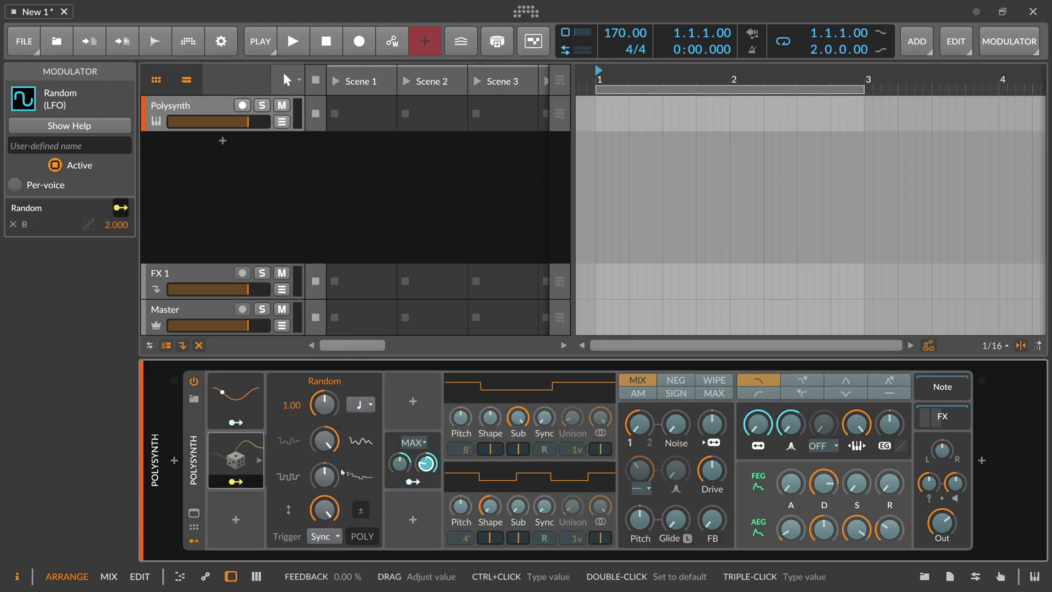
pyautogui.moveTo(426, 464); pyautogui.dragTo(426, 469)
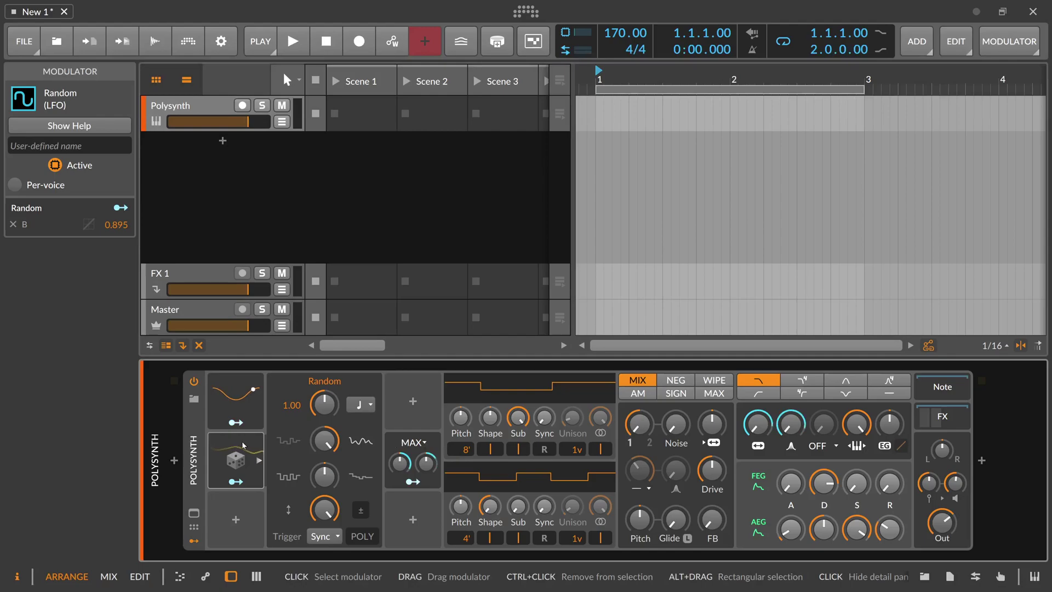
# Select the Math modulator to inspect its mapping.
pyautogui.press('Delete')
pyautogui.click(275, 443)
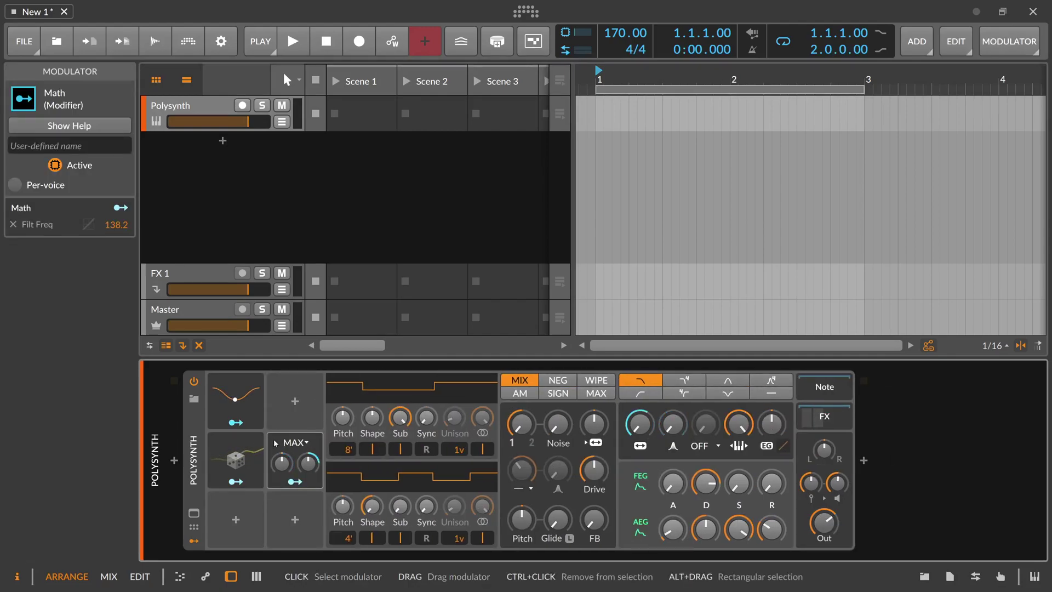